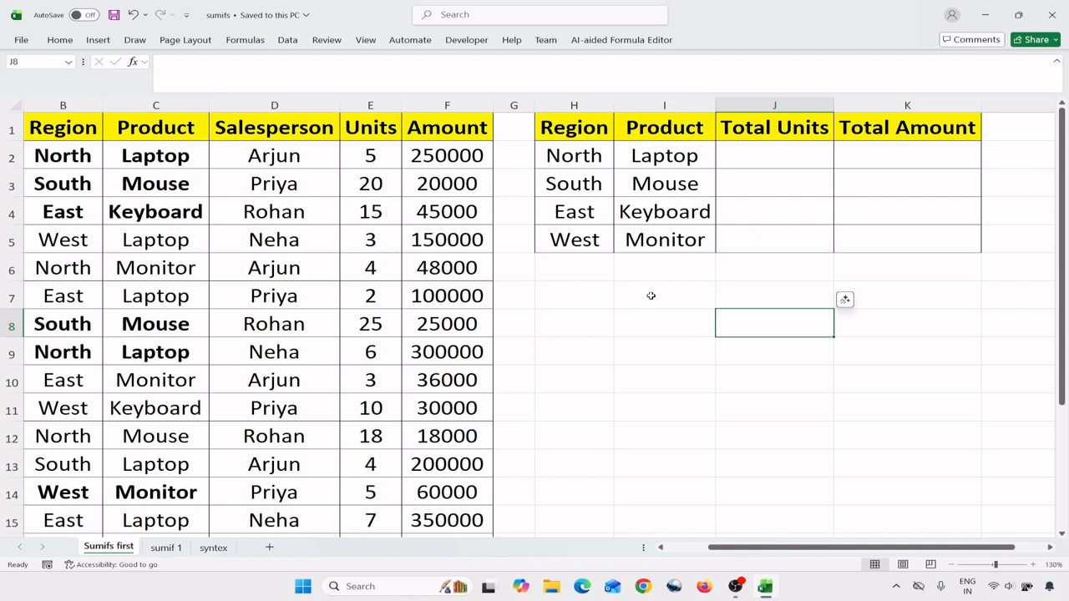
# Examine the Date, Region, Product, Salesperson, Units and Amount columns of the sales data.
pyautogui.click(771, 164)
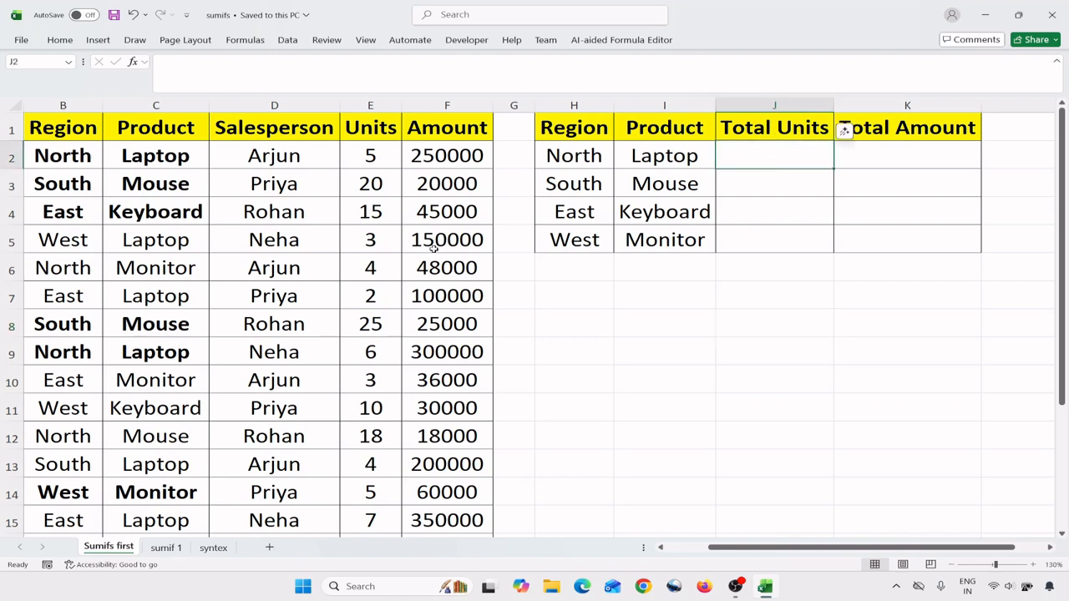
pyautogui.click(106, 181)
pyautogui.press('Left')
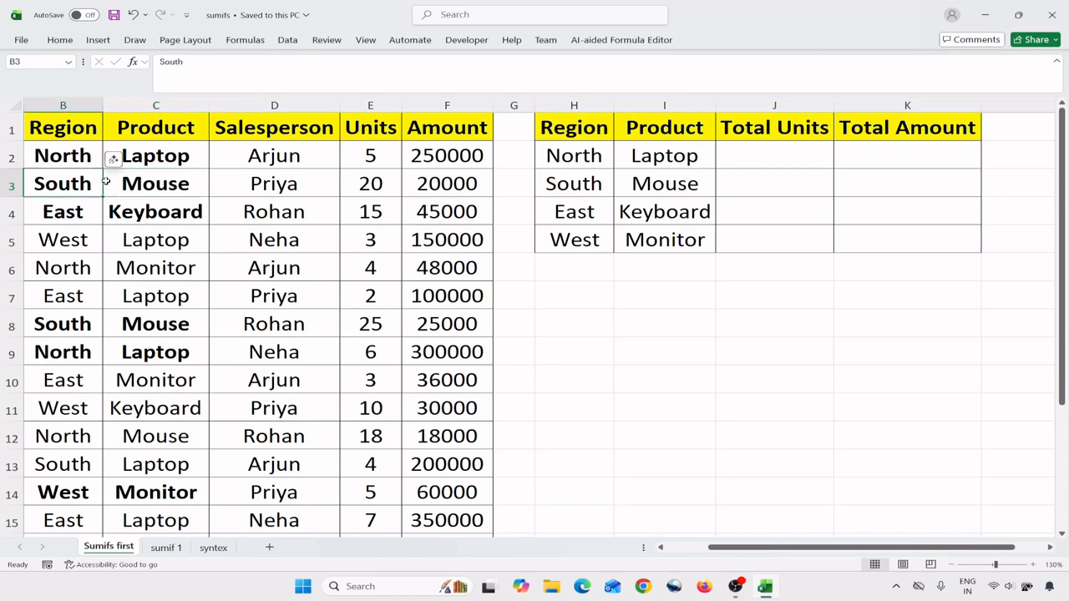
pyautogui.press('Left')
pyautogui.press('Up')
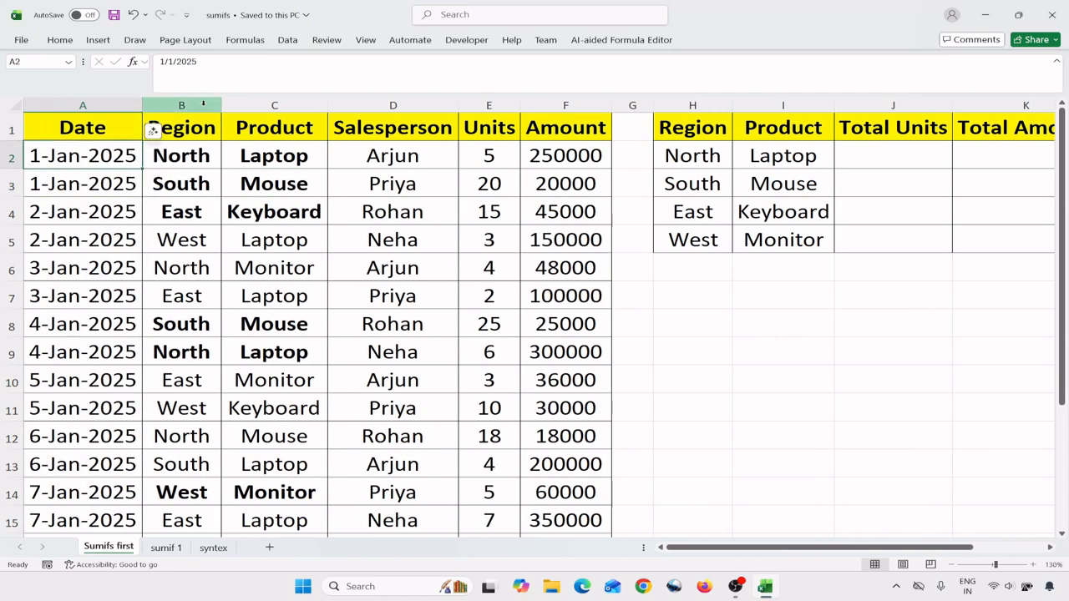
pyautogui.click(206, 166)
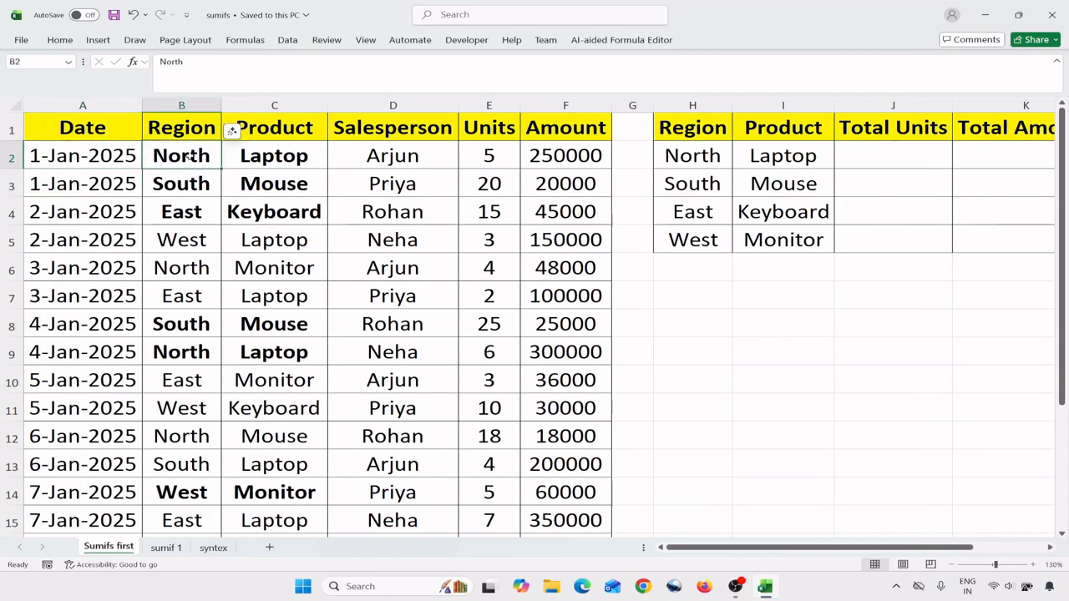
pyautogui.click(298, 156)
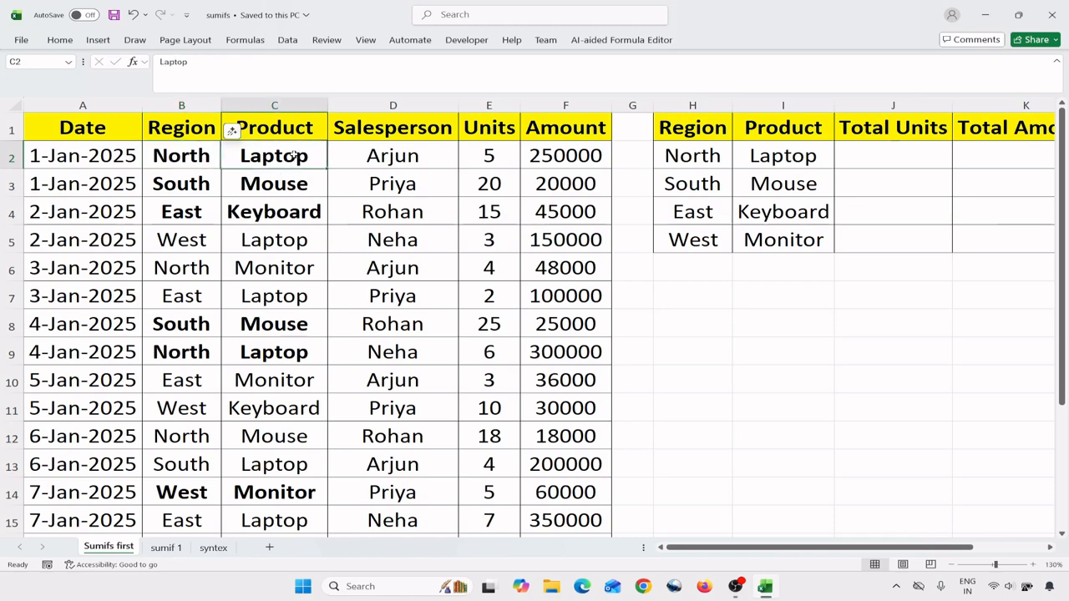
pyautogui.click(405, 158)
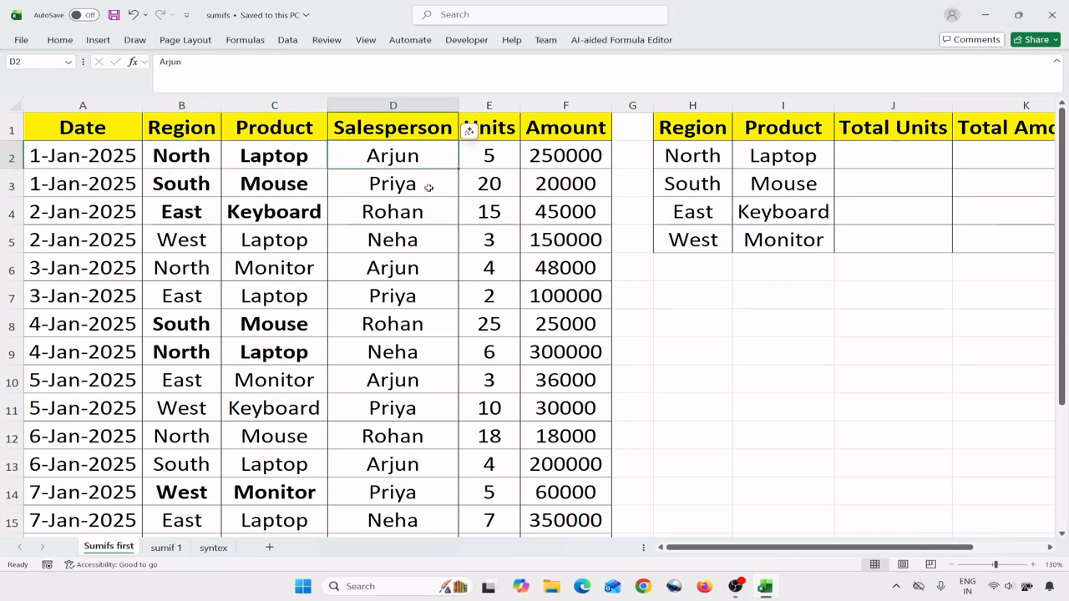
pyautogui.click(493, 158)
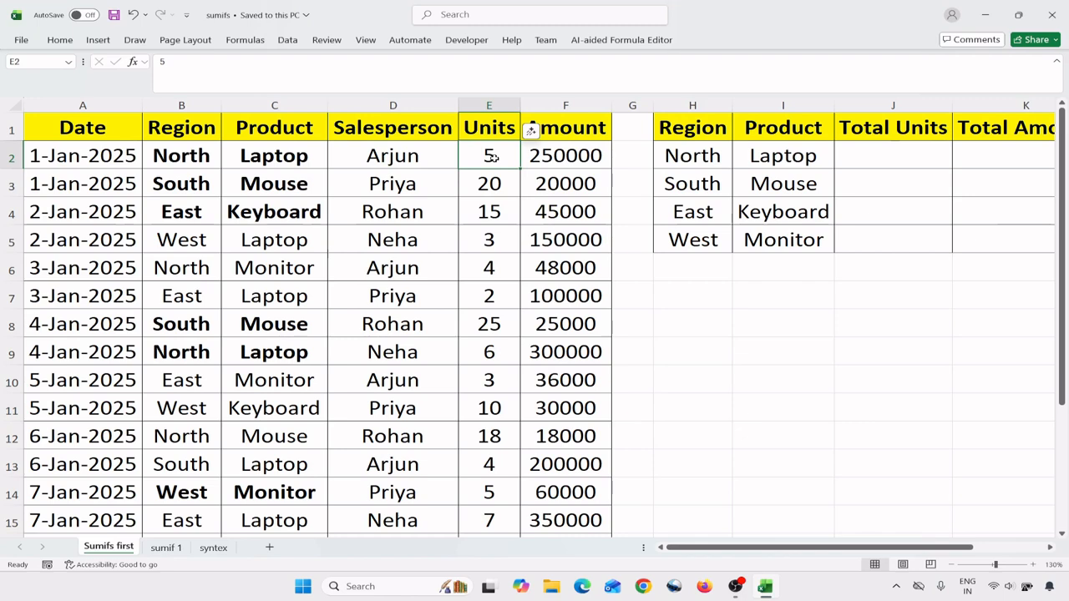
pyautogui.click(583, 157)
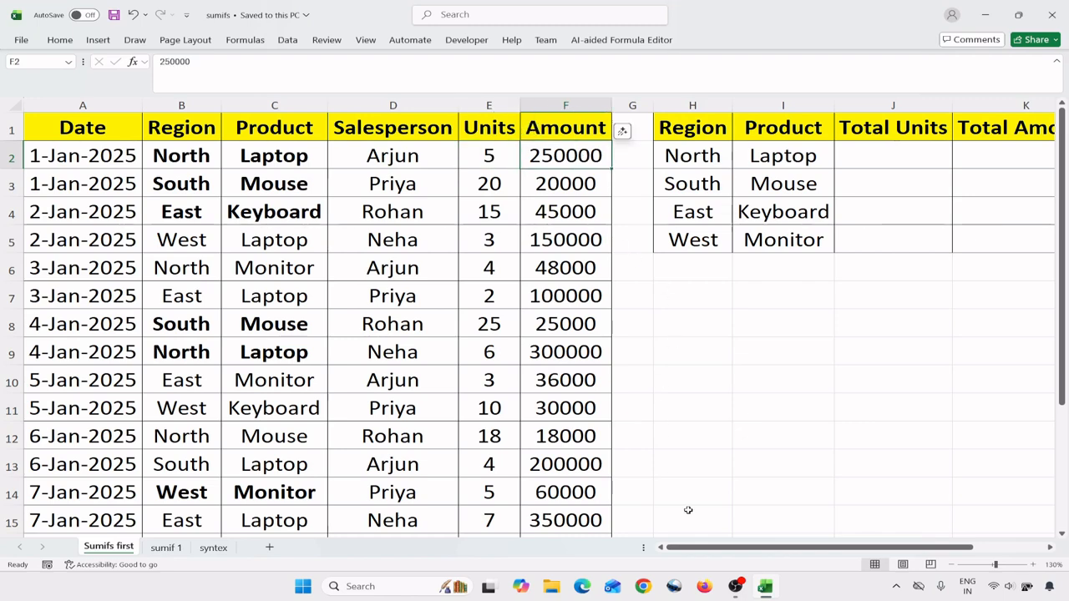
# Examine the summary table's North and Laptop criteria and their Total Units and Total Amount cells.
pyautogui.moveTo(712, 548); pyautogui.dragTo(739, 548)
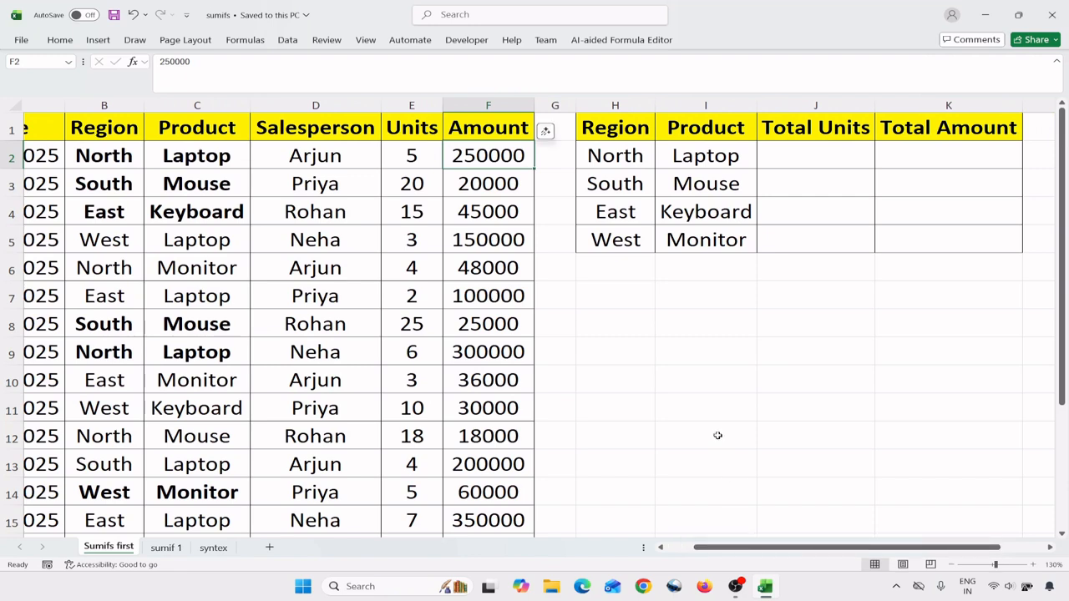
pyautogui.click(630, 156)
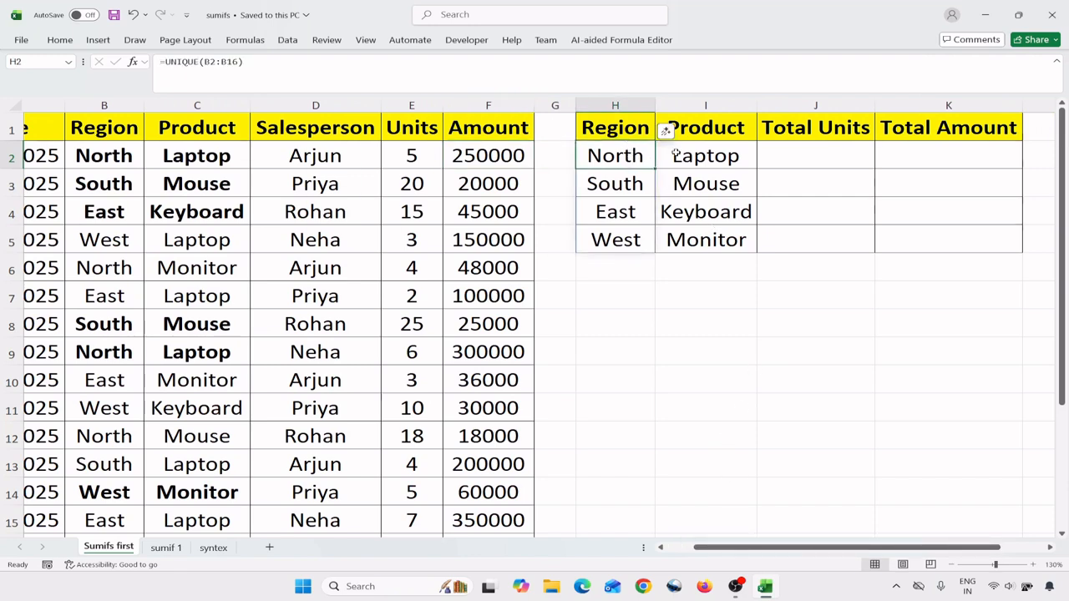
pyautogui.click(772, 159)
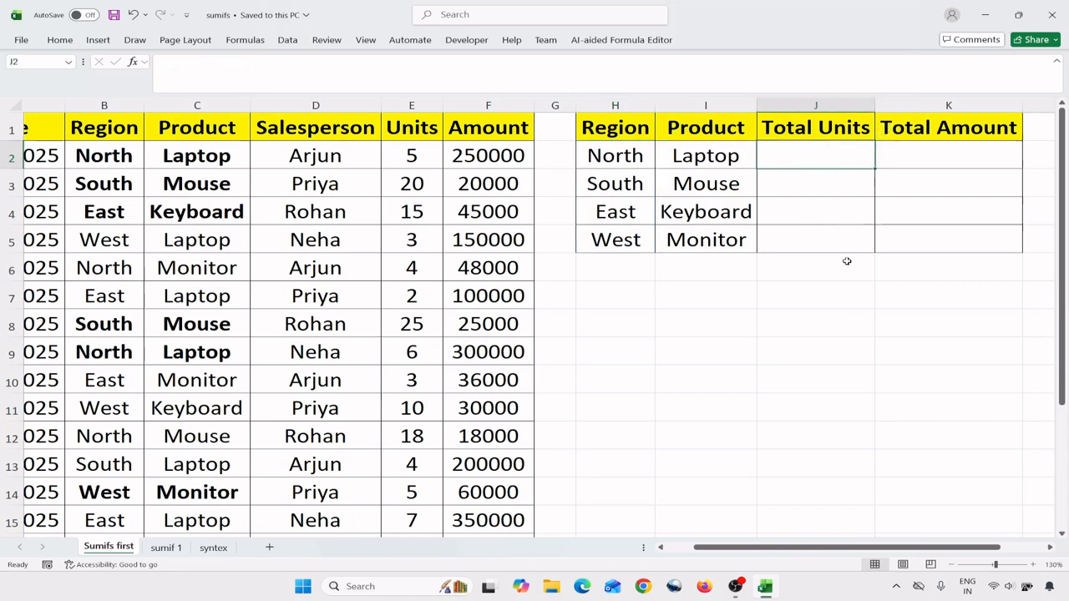
pyautogui.click(632, 154)
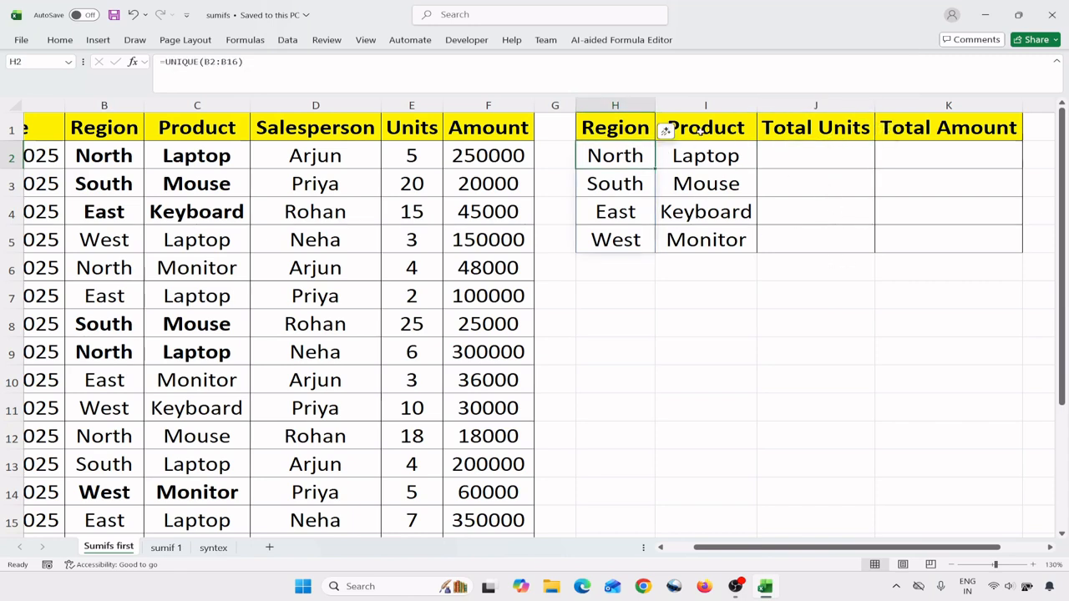
pyautogui.click(798, 210)
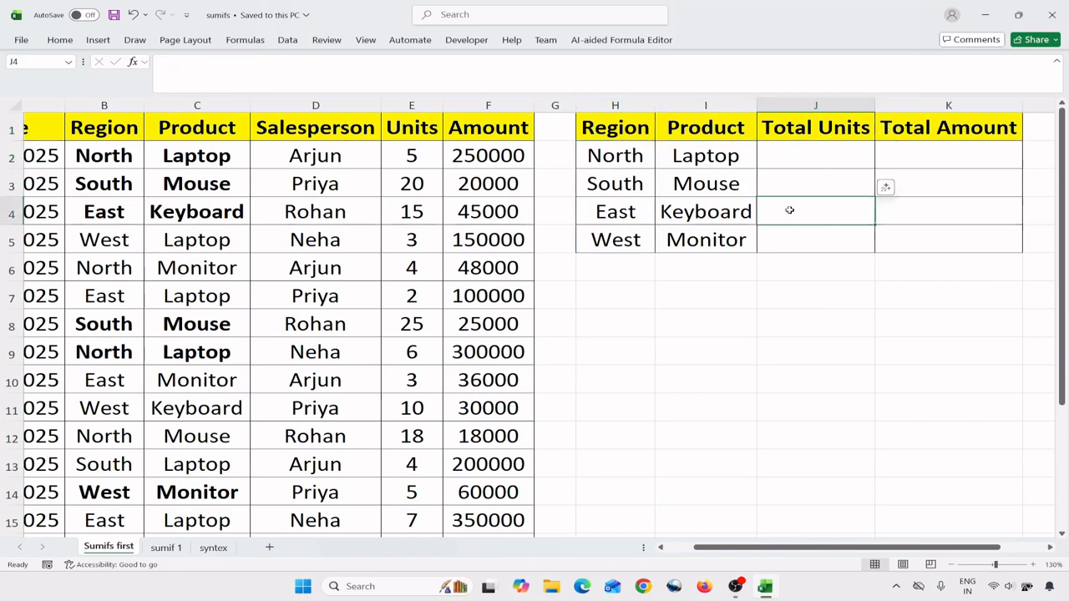
pyautogui.click(628, 161)
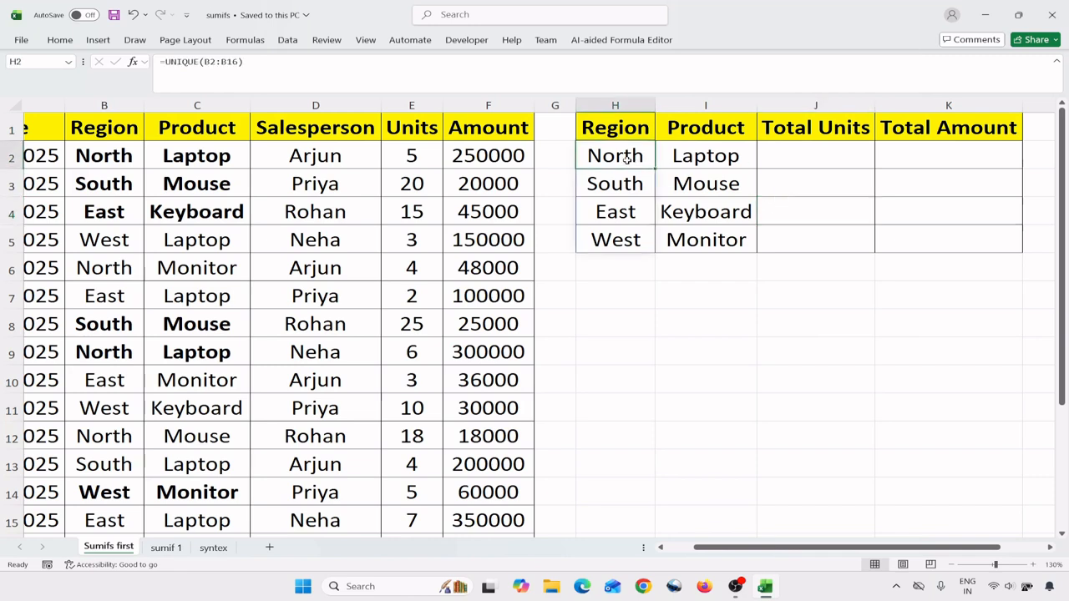
pyautogui.click(720, 153)
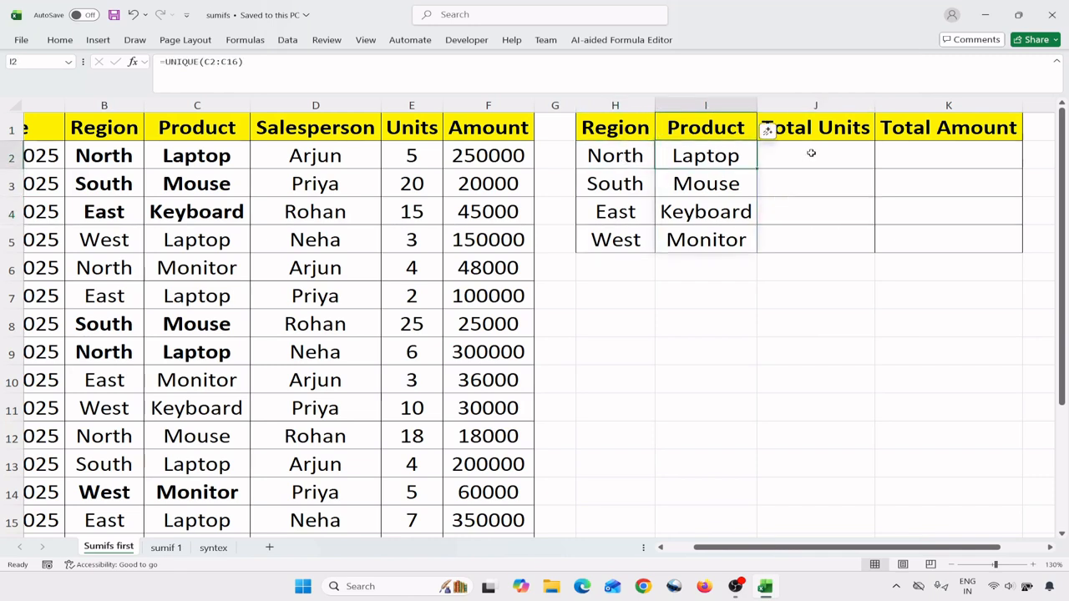
pyautogui.click(811, 153)
pyautogui.click(924, 154)
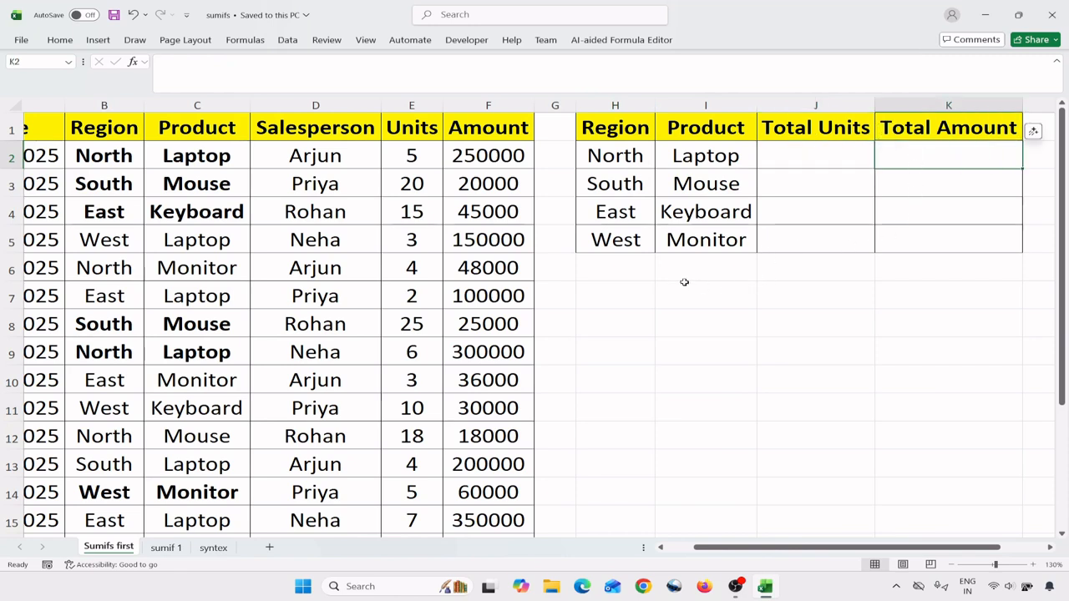
# Review the South–Mouse, East–Keyboard and West–Monitor rows of the summary table, including their Total Units and Total Amount cells.
pyautogui.click(625, 184)
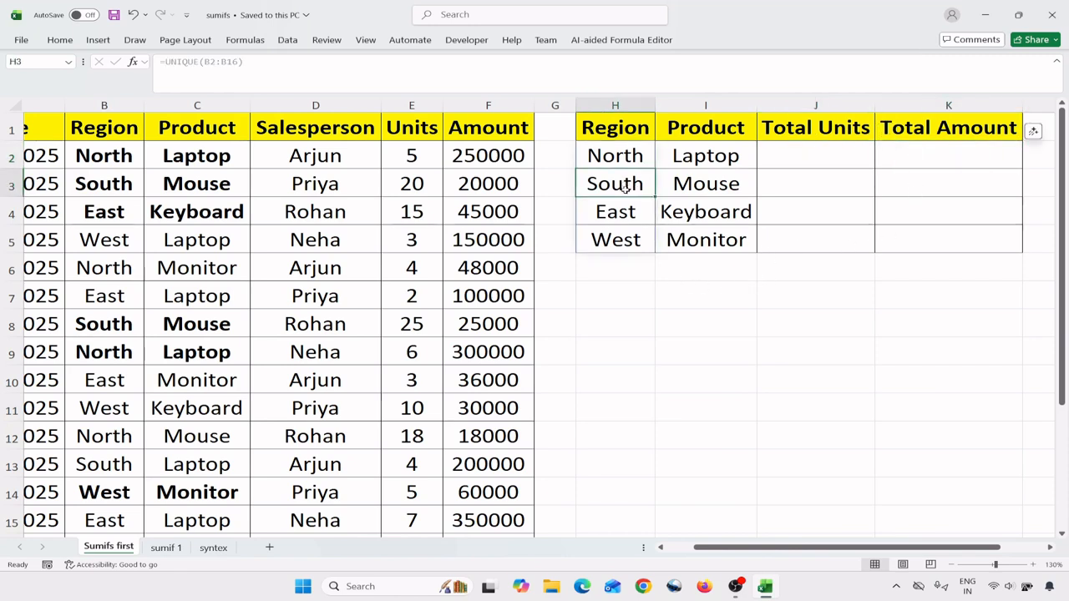
pyautogui.click(720, 187)
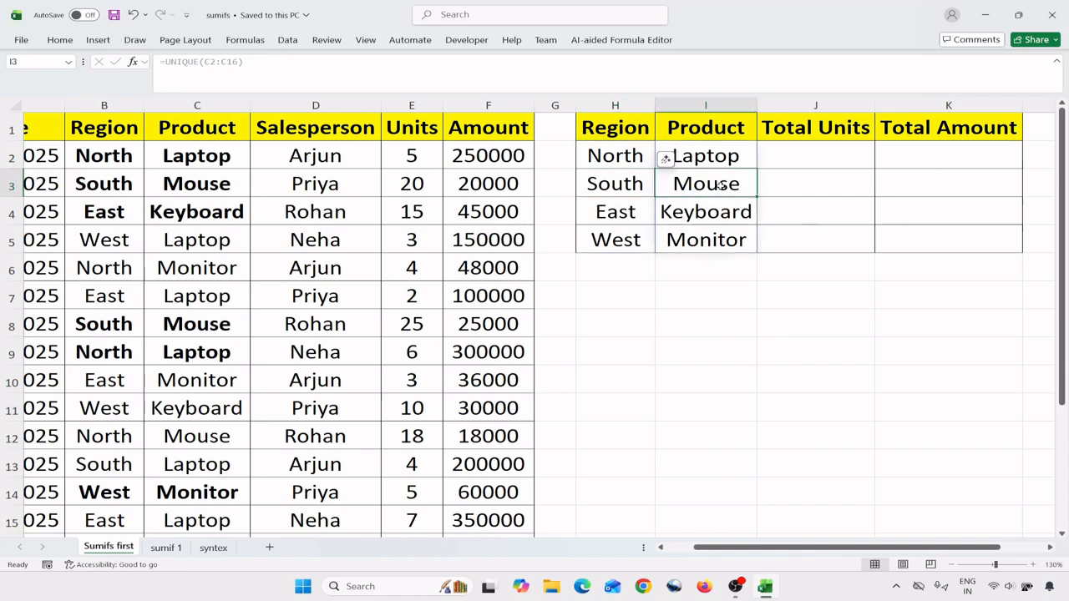
pyautogui.click(824, 179)
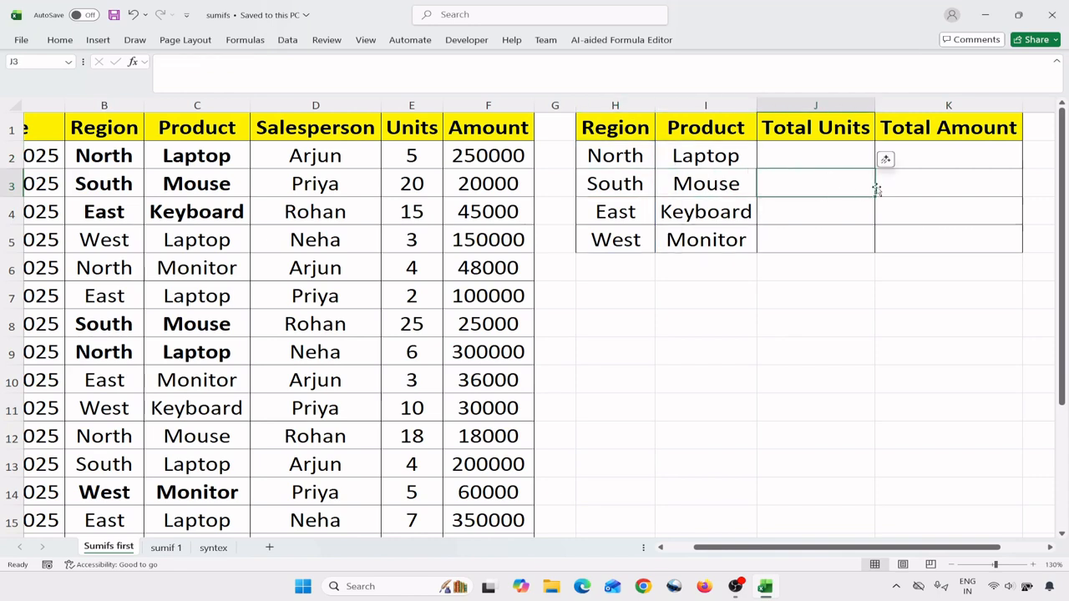
pyautogui.click(937, 182)
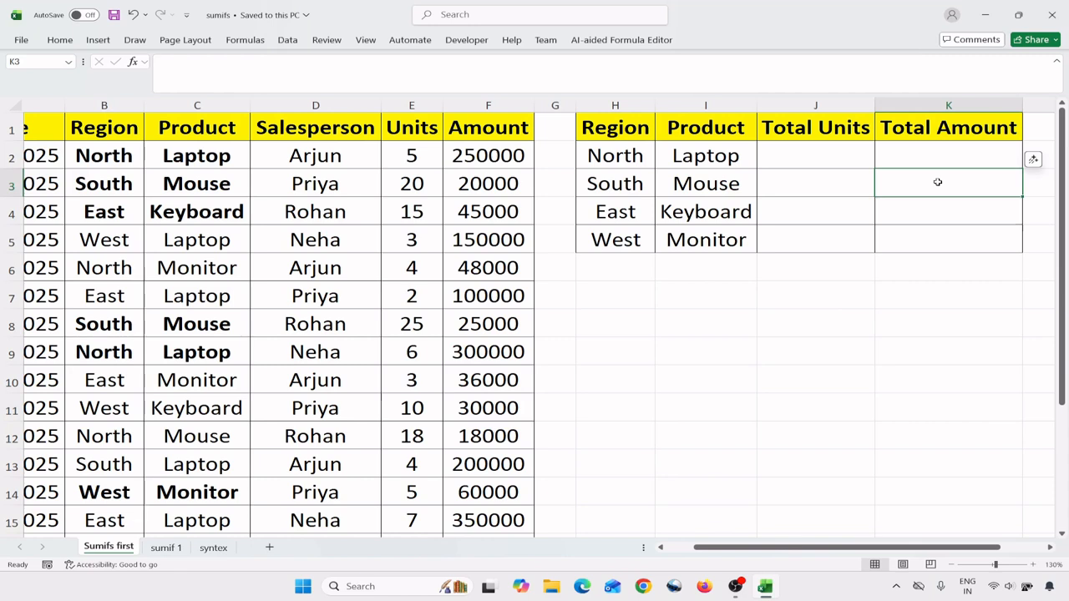
pyautogui.click(619, 217)
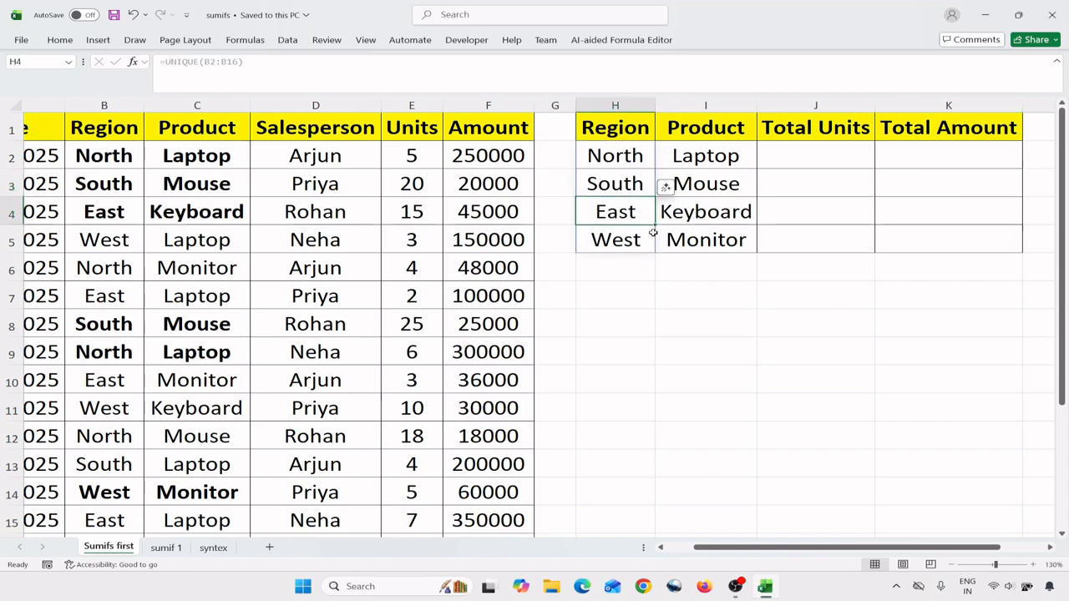
pyautogui.click(715, 216)
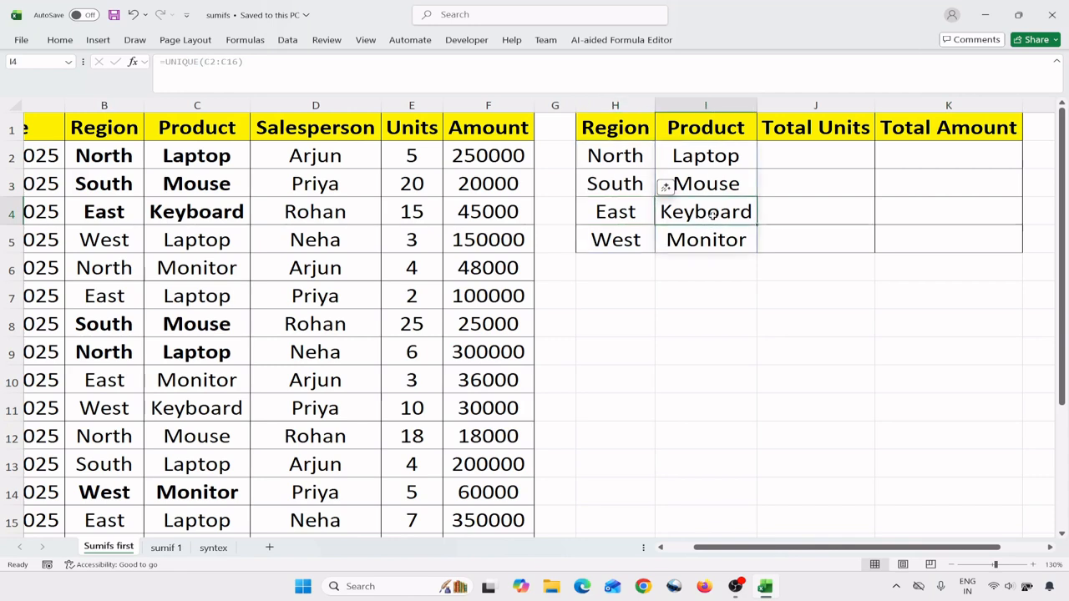
pyautogui.click(837, 213)
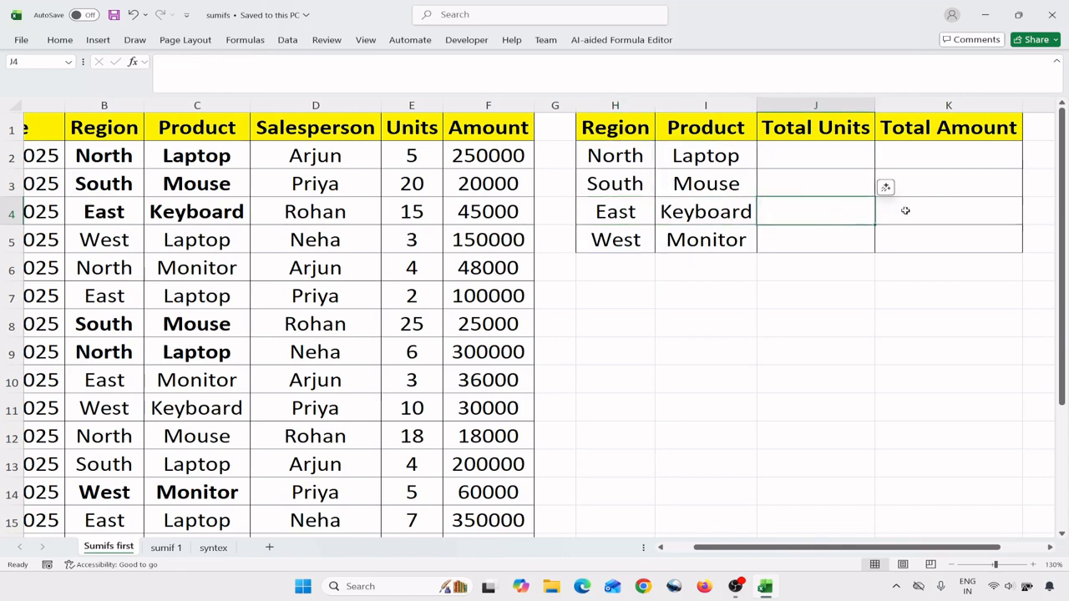
pyautogui.click(952, 208)
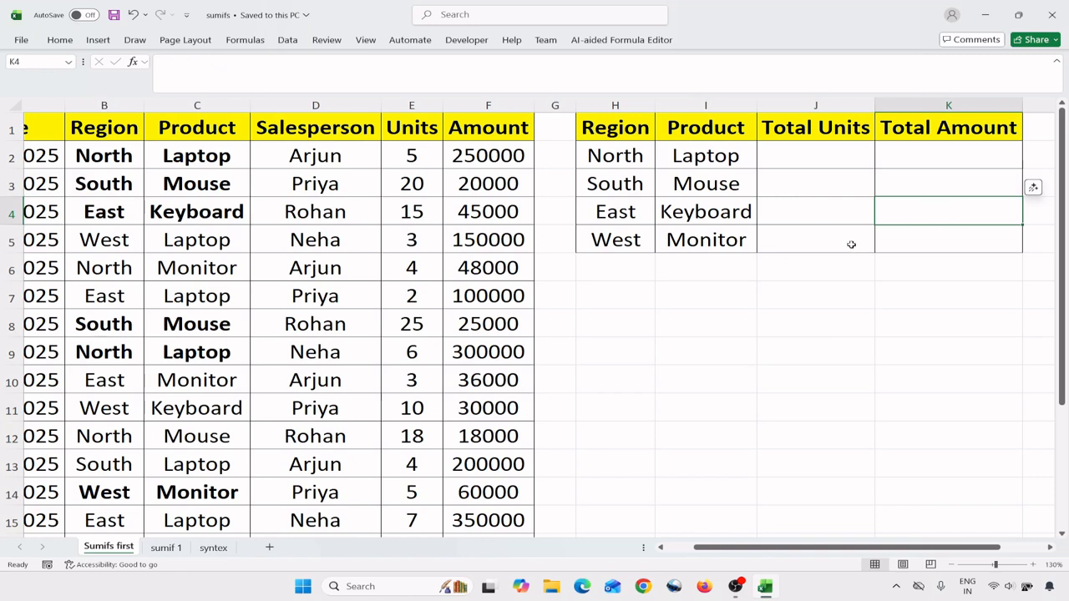
pyautogui.click(628, 244)
pyautogui.click(727, 241)
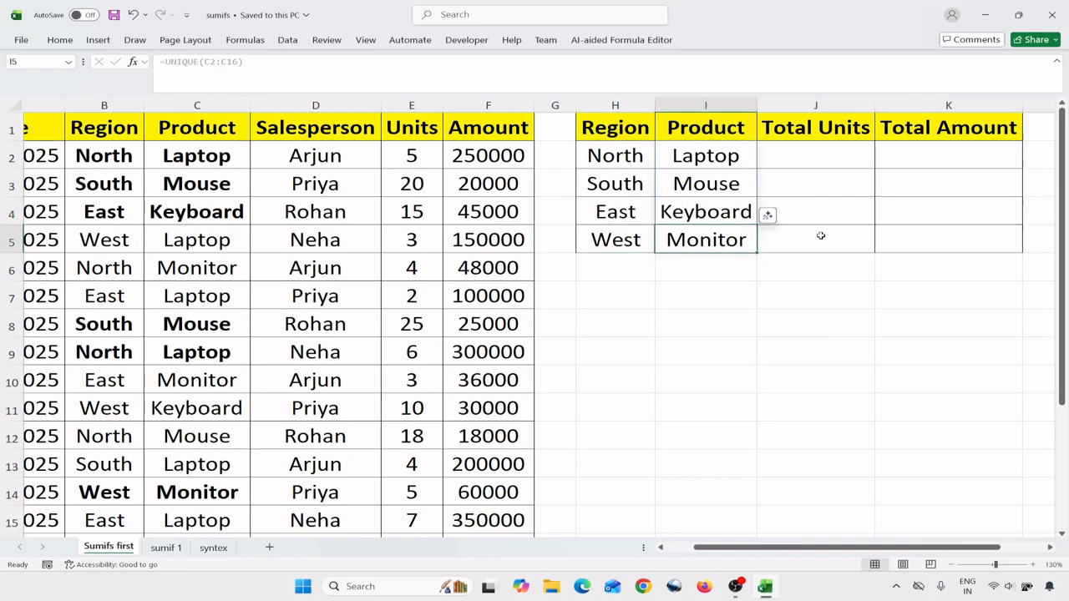
pyautogui.click(827, 238)
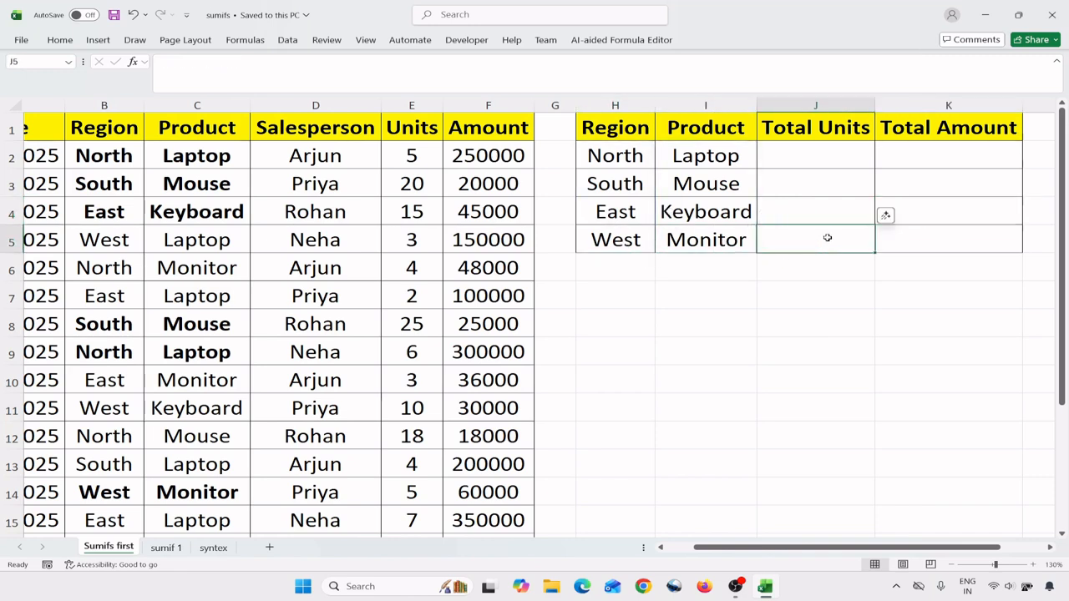
pyautogui.click(927, 236)
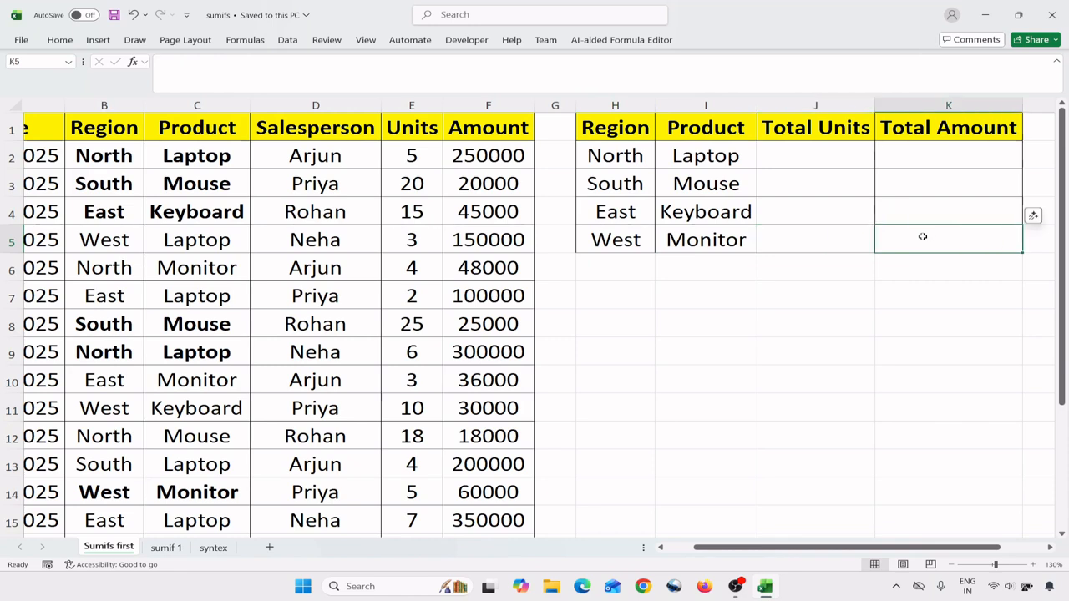
# Start a SUMIFS formula in J2 with the Units range E2:E16 as its sum range.
pyautogui.click(822, 156)
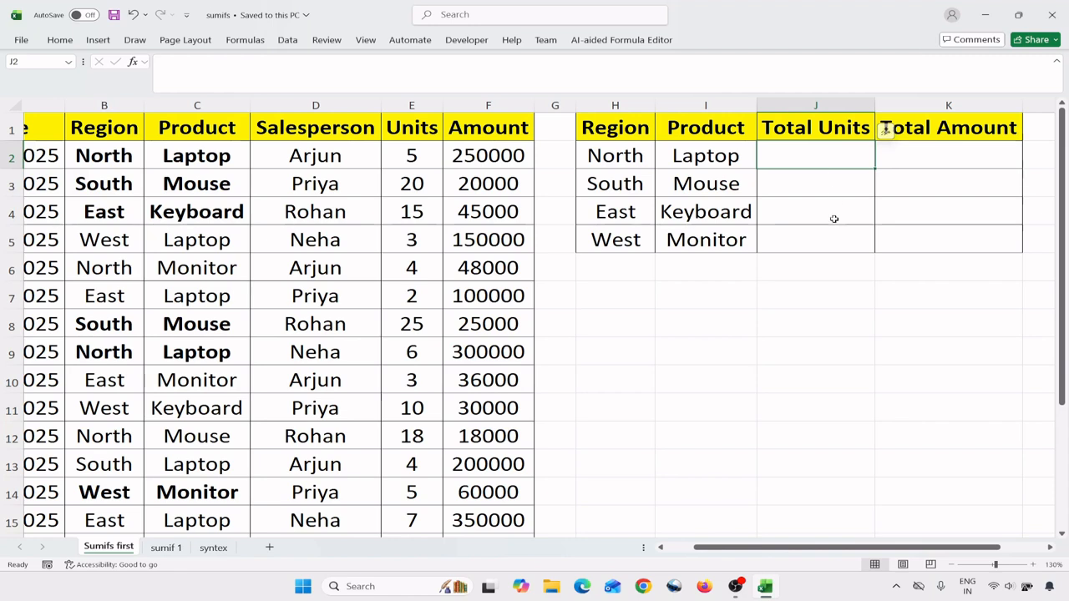
pyautogui.write('=su')
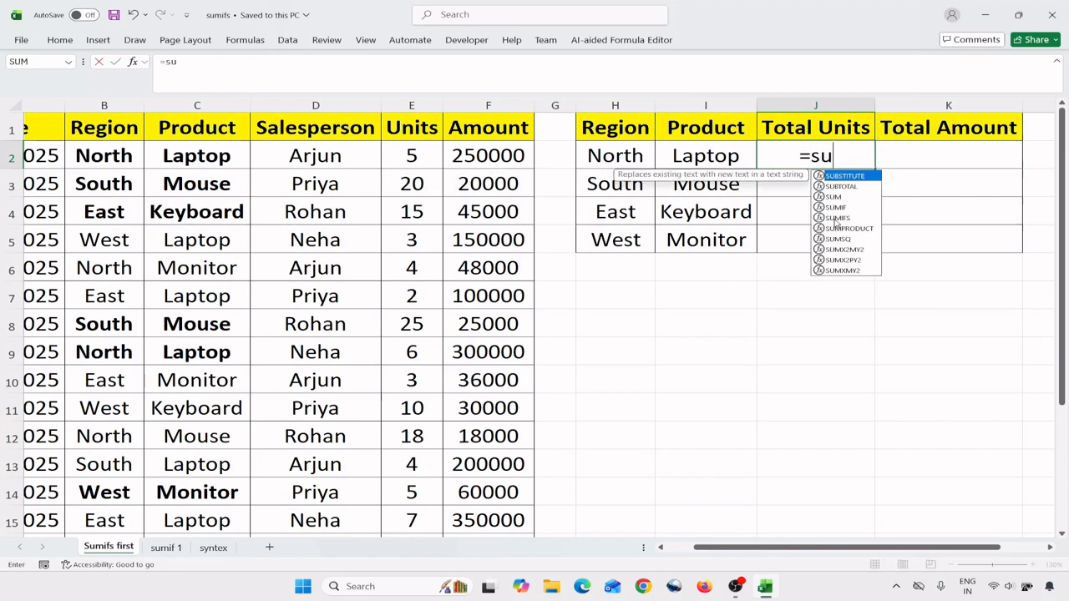
pyautogui.write('mifs')
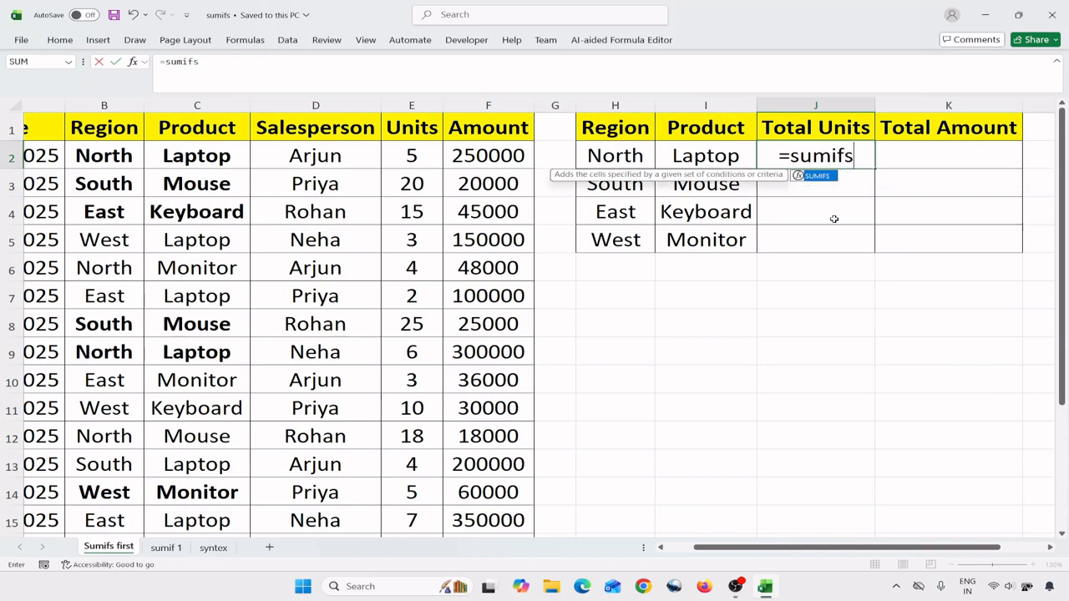
pyautogui.press('Tab')
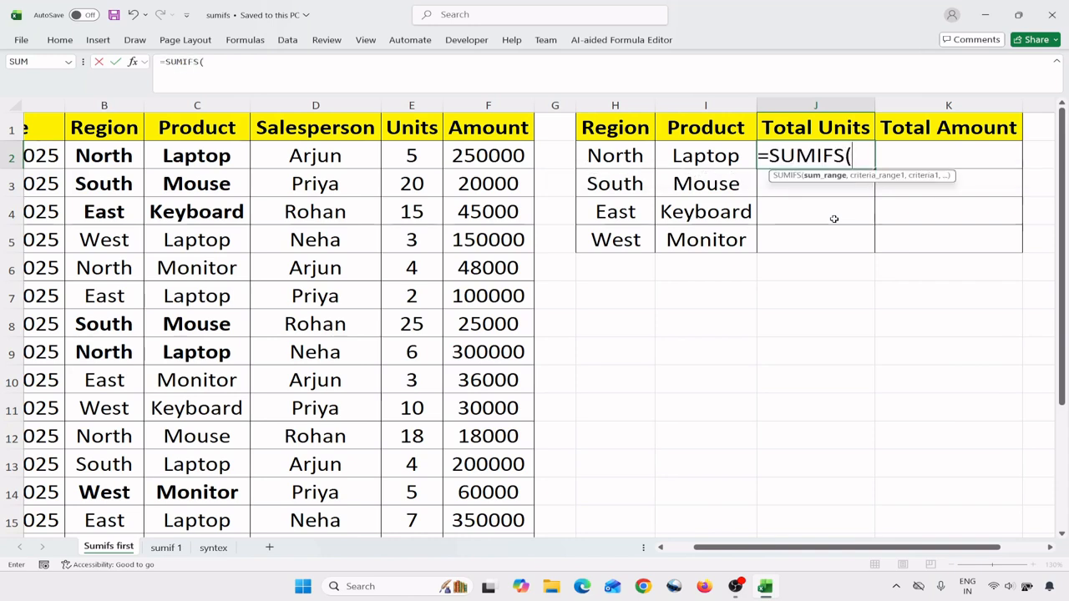
pyautogui.press('Left')
pyautogui.press('Left')
pyautogui.press('Left')
pyautogui.press('Left')
pyautogui.press('Left')
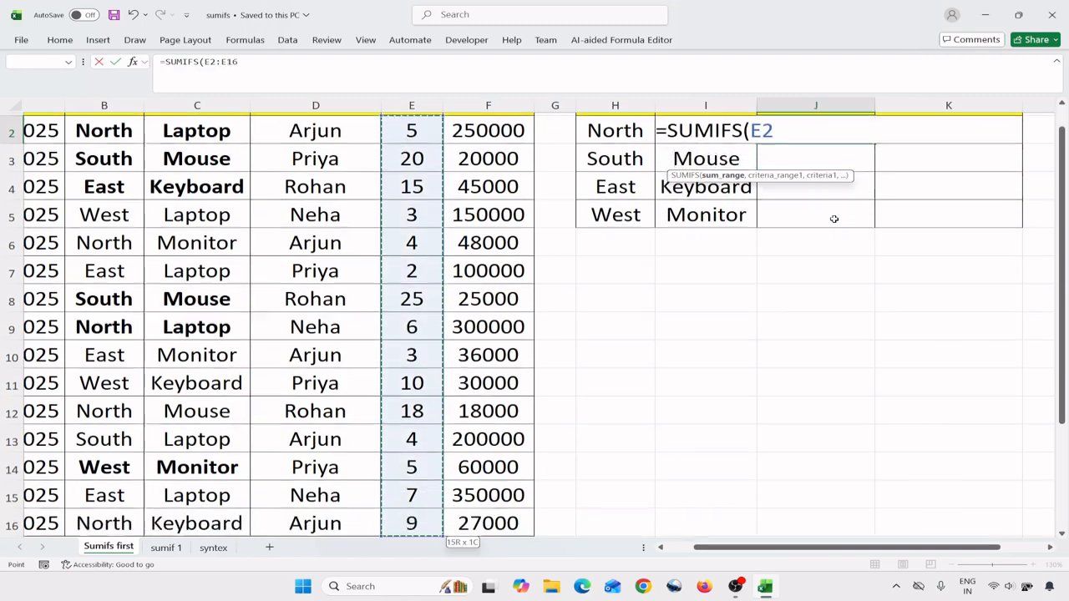
pyautogui.hotkey('ctrl', 'shift', 'Down')
pyautogui.write(',')
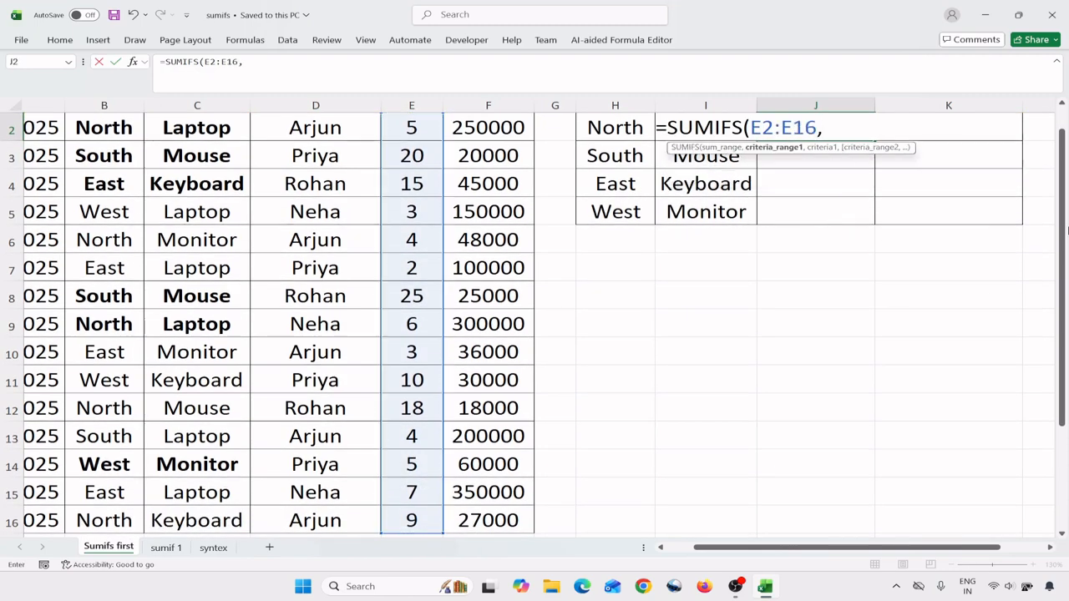
# Add the Region range B2:B16 and the region cell H2 to the SUMIFS formula as the first criteria pair.
pyautogui.scroll(1, 1063, 104)
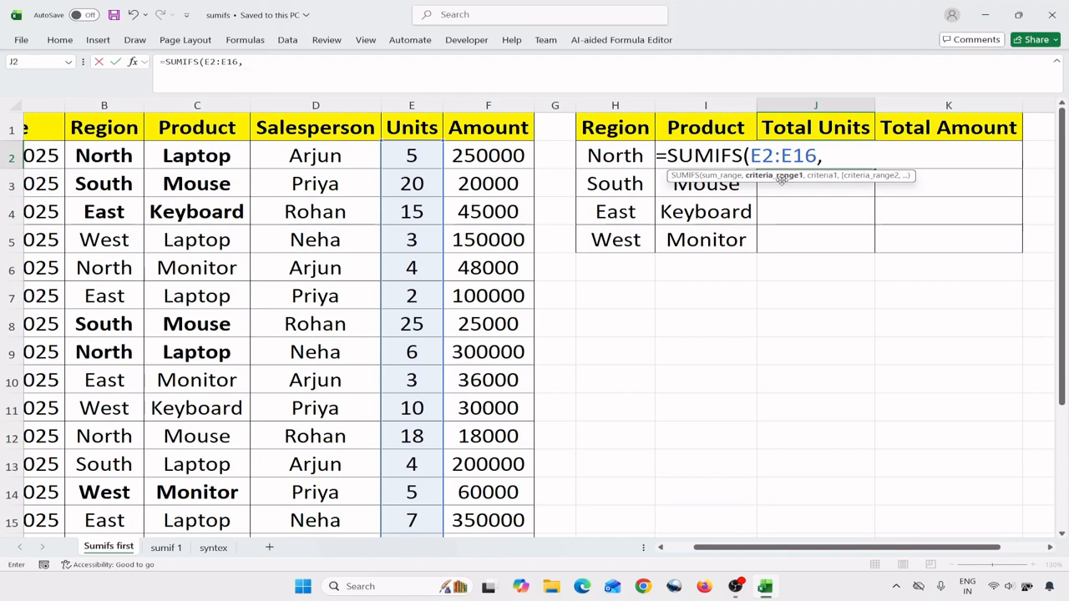
pyautogui.click(108, 152)
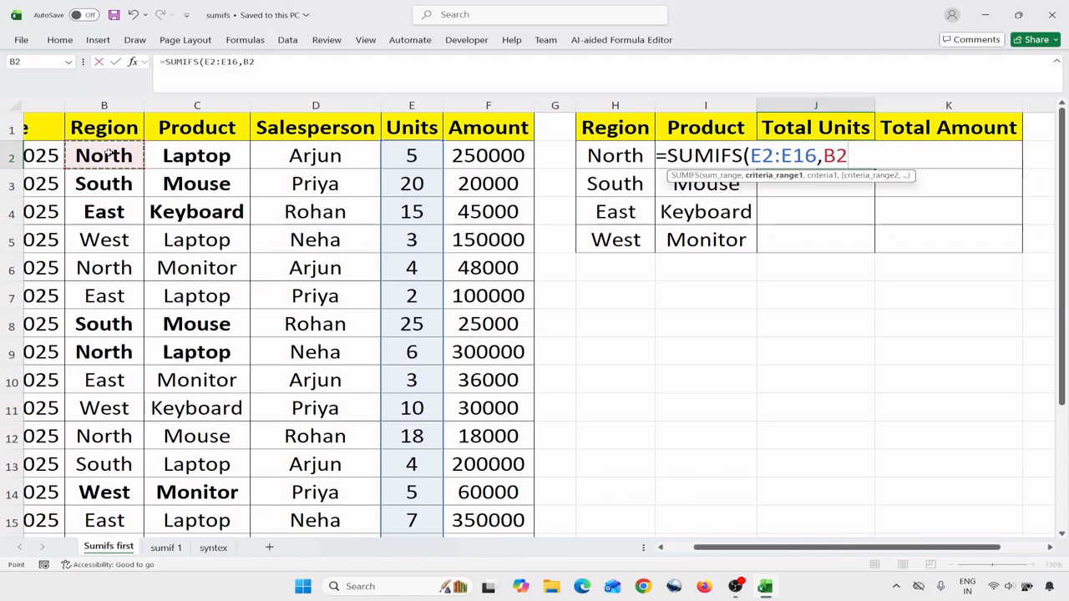
pyautogui.hotkey('ctrl', 'shift', 'Down')
pyautogui.write(',')
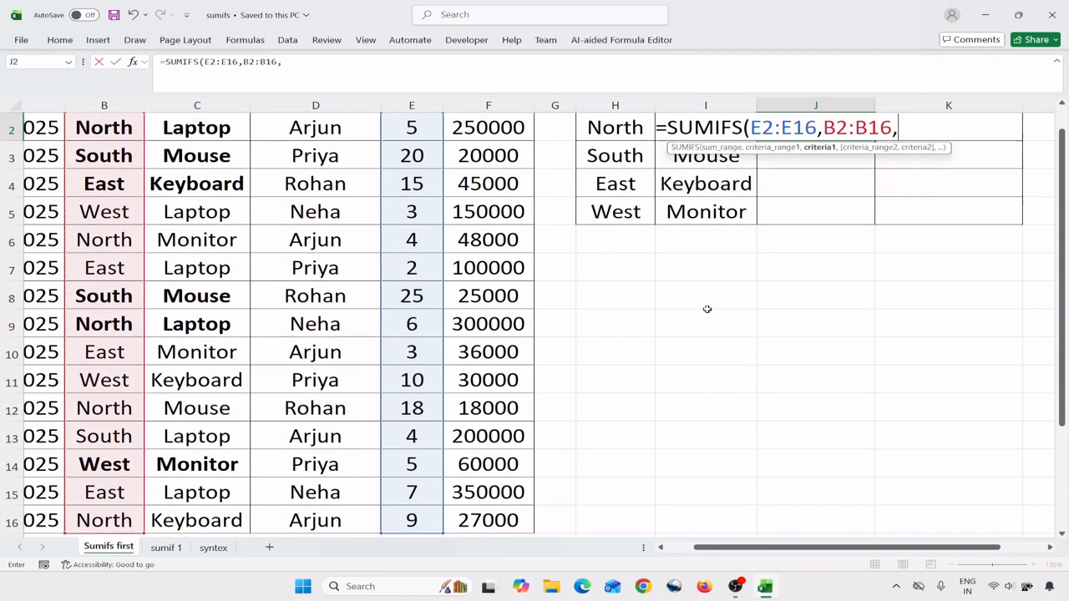
pyautogui.scroll(1, 707, 310)
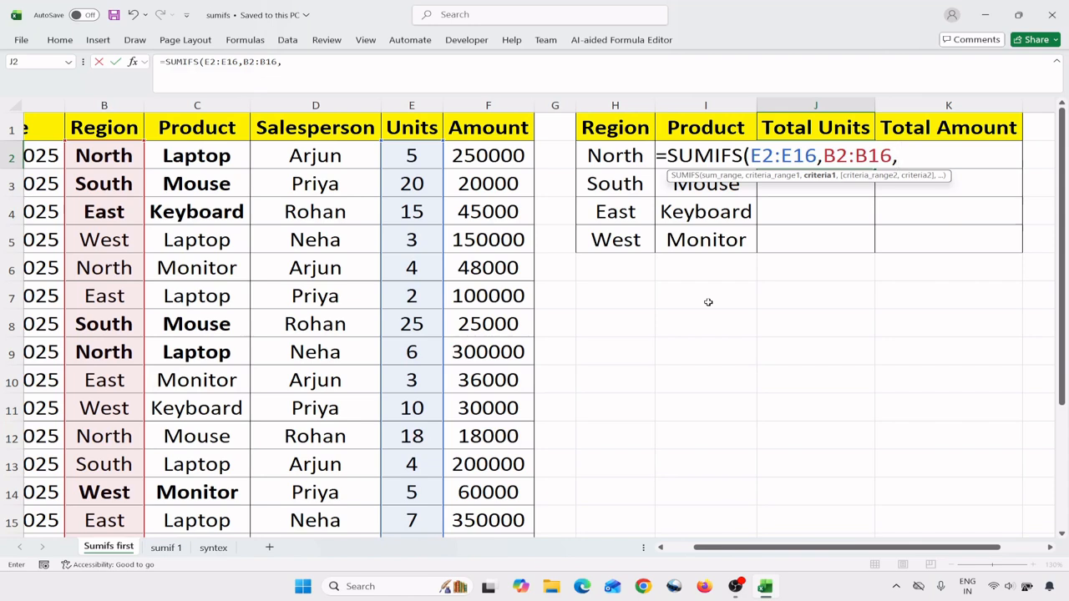
pyautogui.click(608, 156)
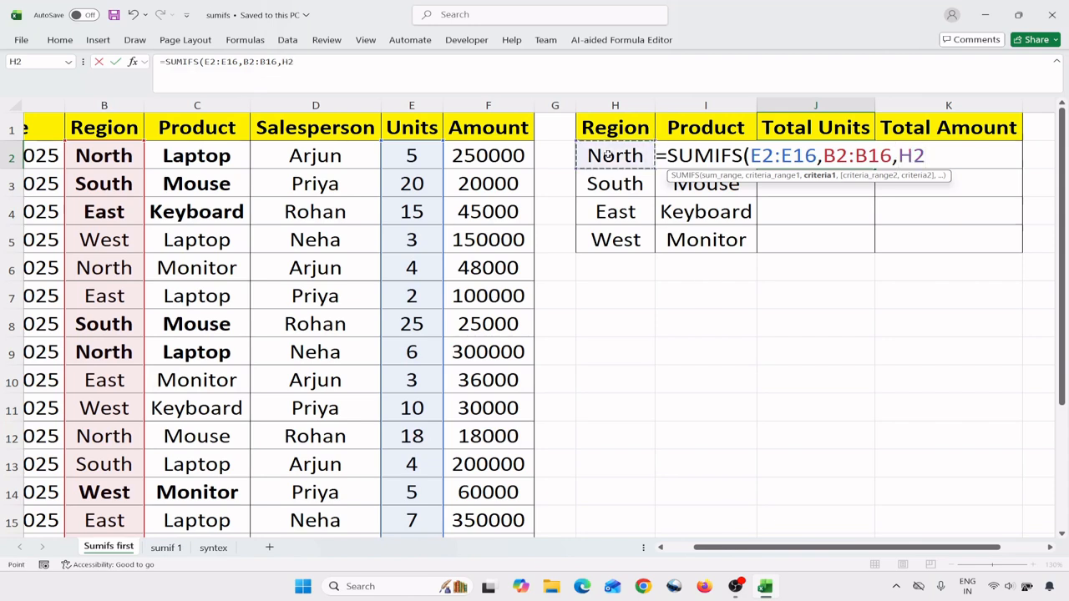
pyautogui.write(',')
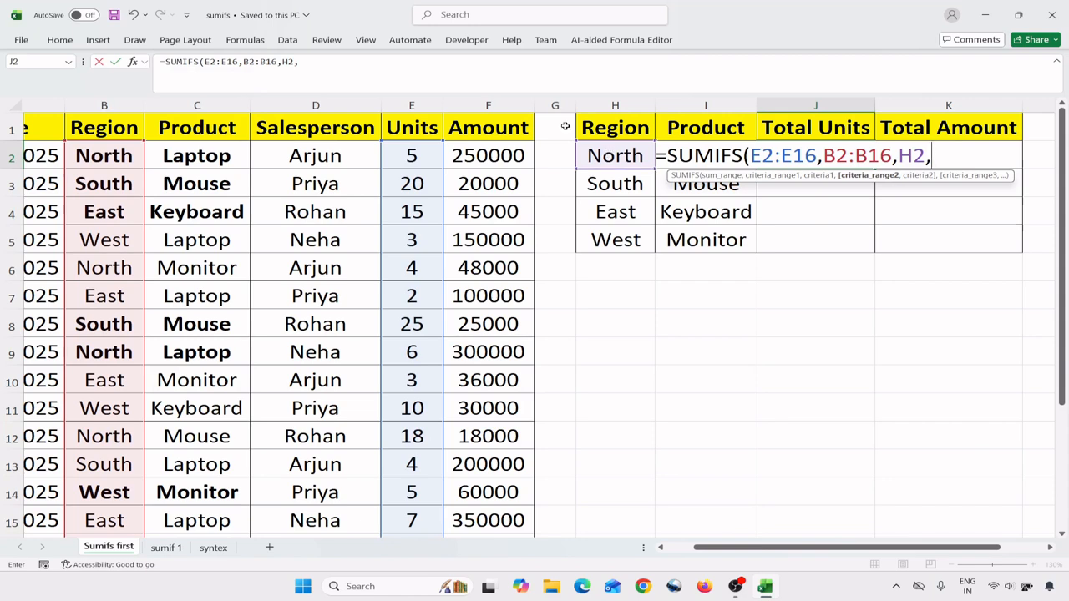
# Add the Product range C2:C16 with criterion I2 as the second criteria pair and complete the SUMIFS formula in J2.
pyautogui.click(188, 148)
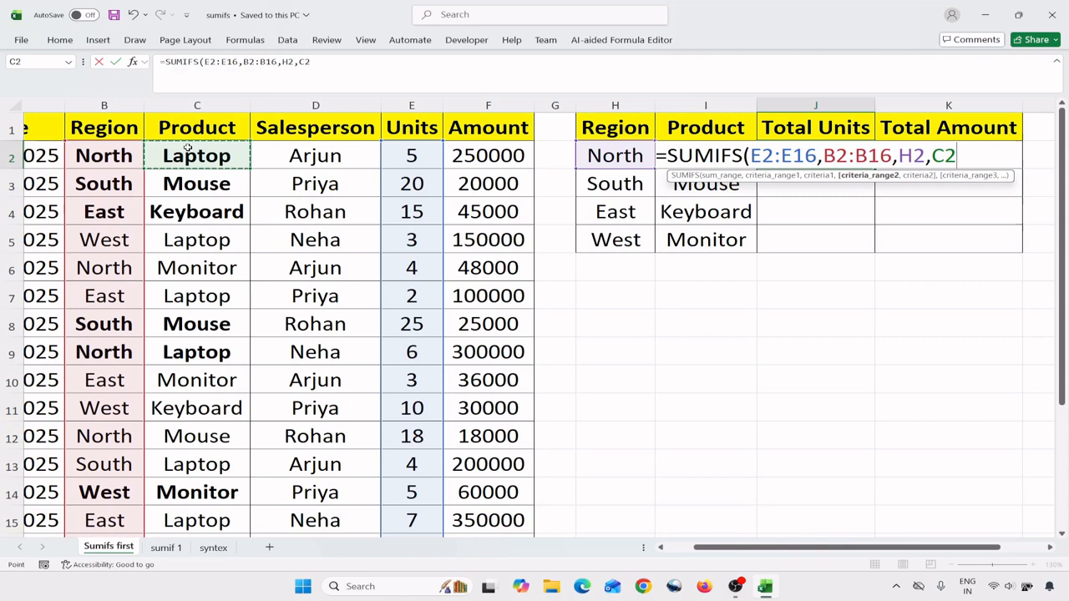
pyautogui.hotkey('ctrl', 'shift', 'Down')
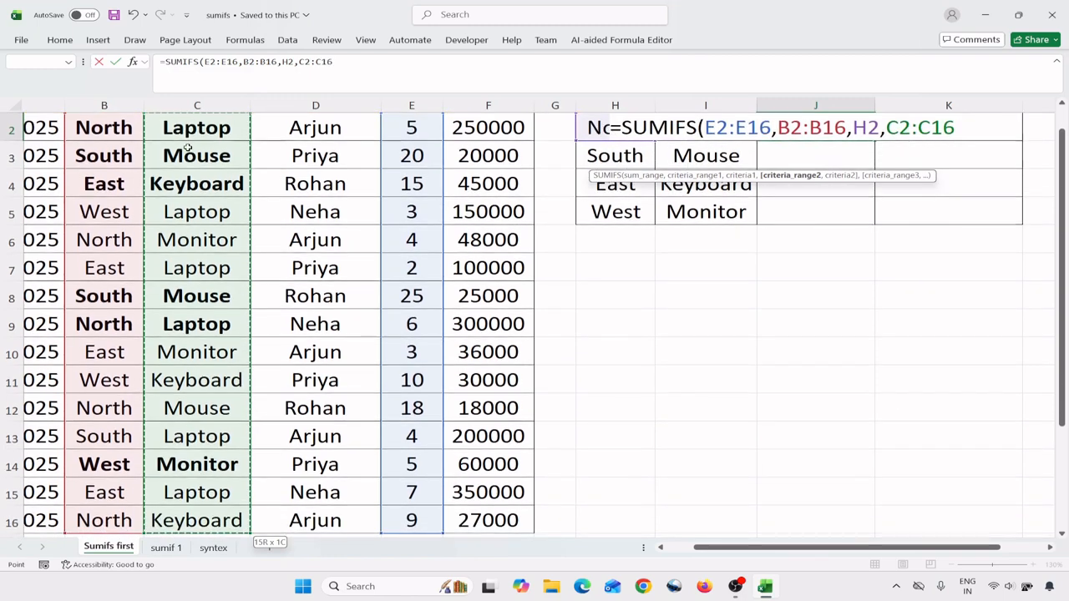
pyautogui.write(',')
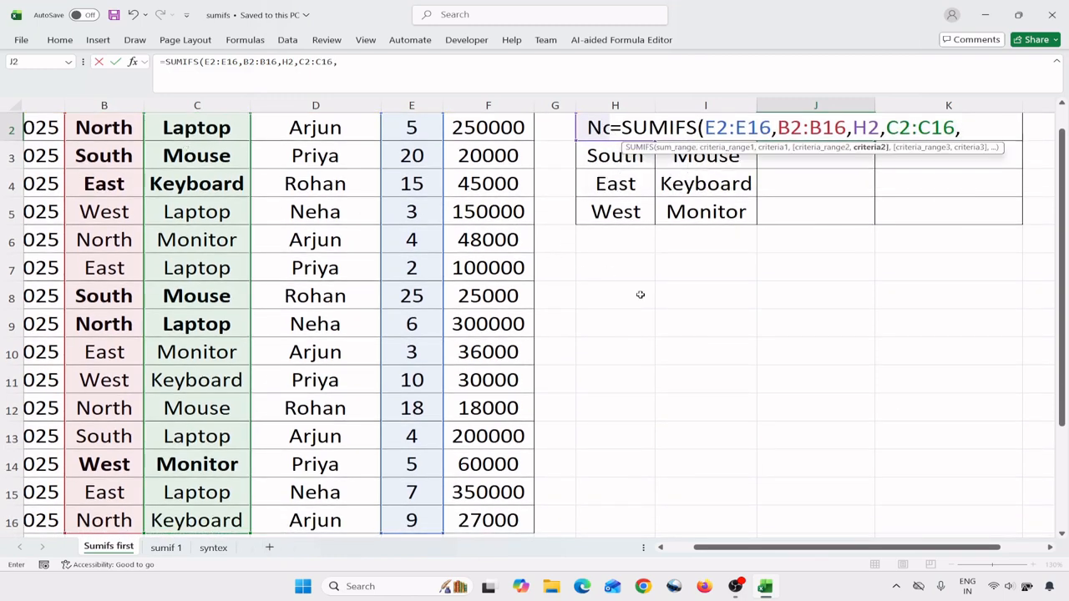
pyautogui.scroll(1, 690, 323)
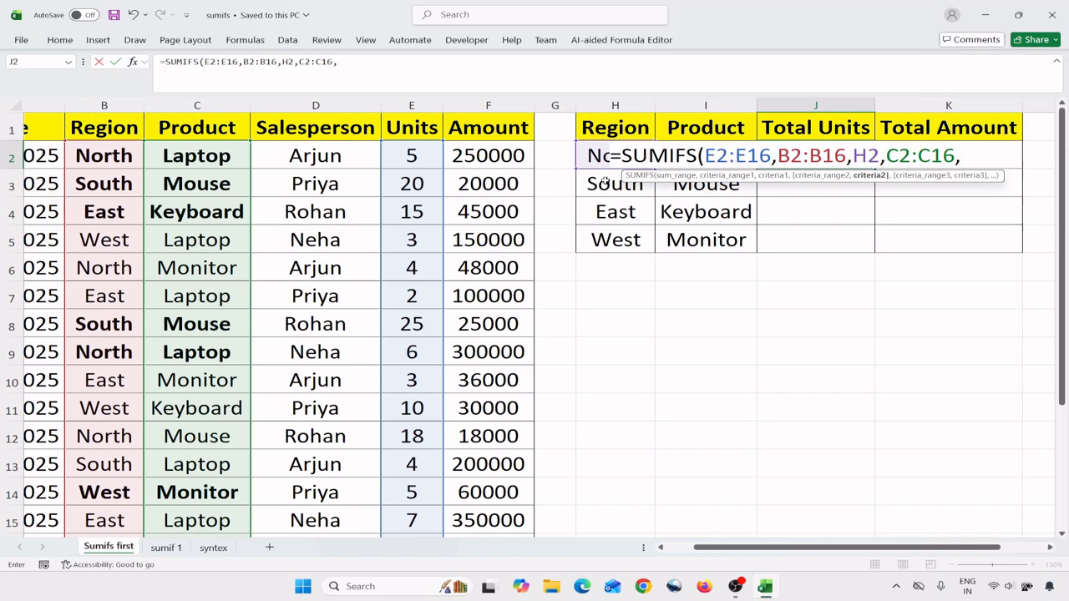
pyautogui.press('Right')
pyautogui.press('Left')
pyautogui.press('Left')
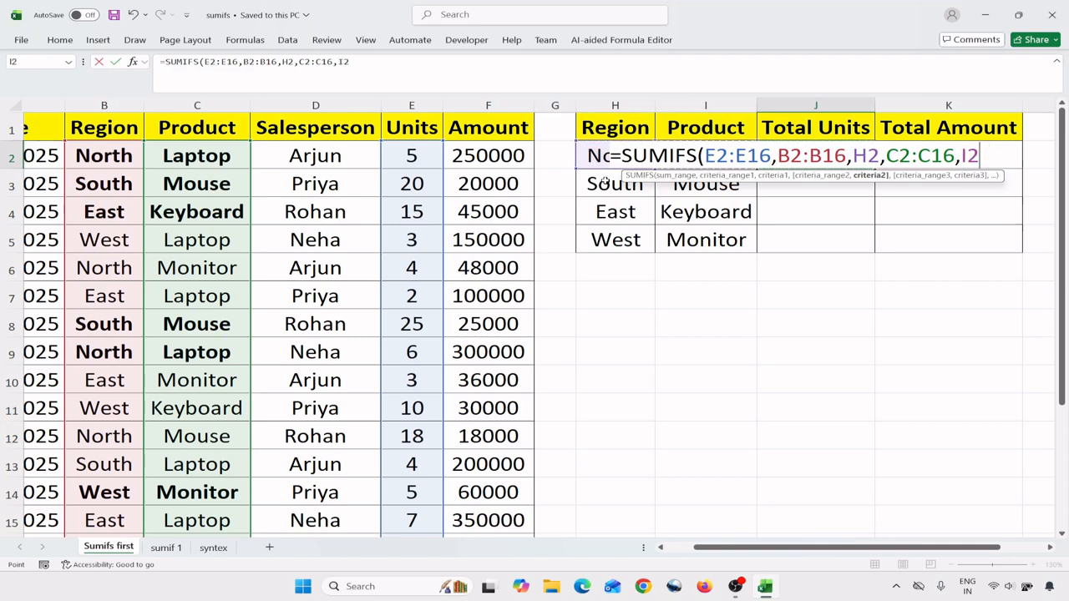
pyautogui.write(',')
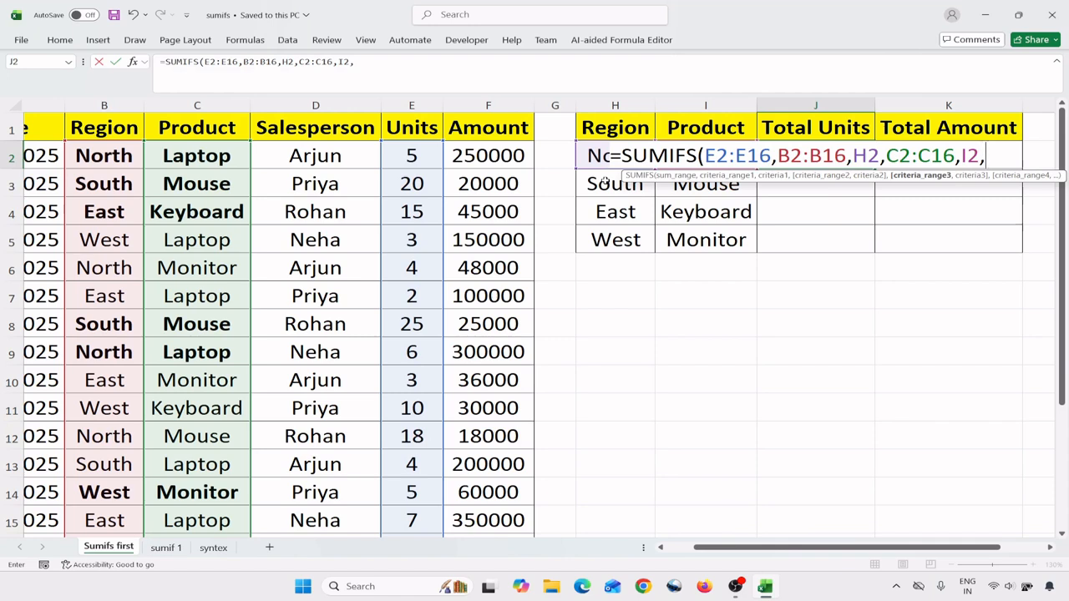
pyautogui.press('BackSpace')
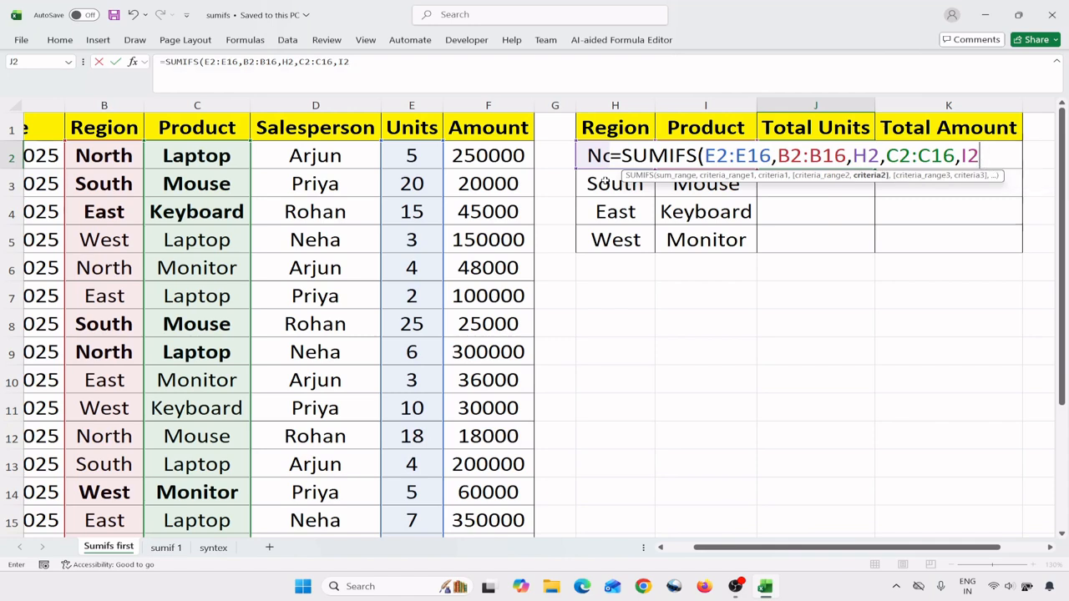
pyautogui.write(')')
pyautogui.press('Return')
pyautogui.press('Up')
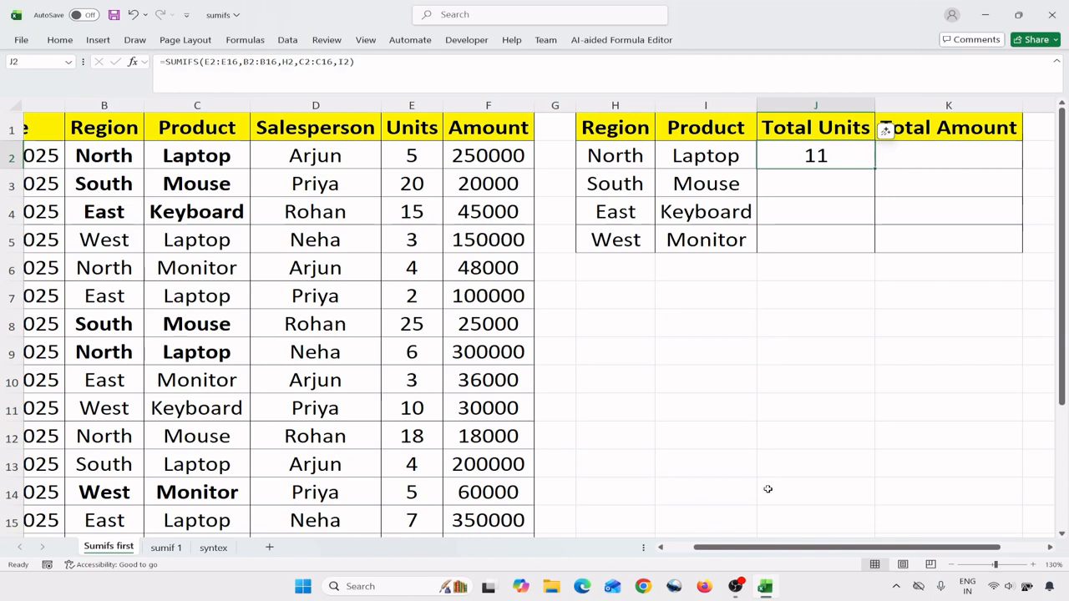
# Copy the Total Units formula from J2 down through J5 and save the workbook.
pyautogui.moveTo(754, 549); pyautogui.dragTo(767, 550)
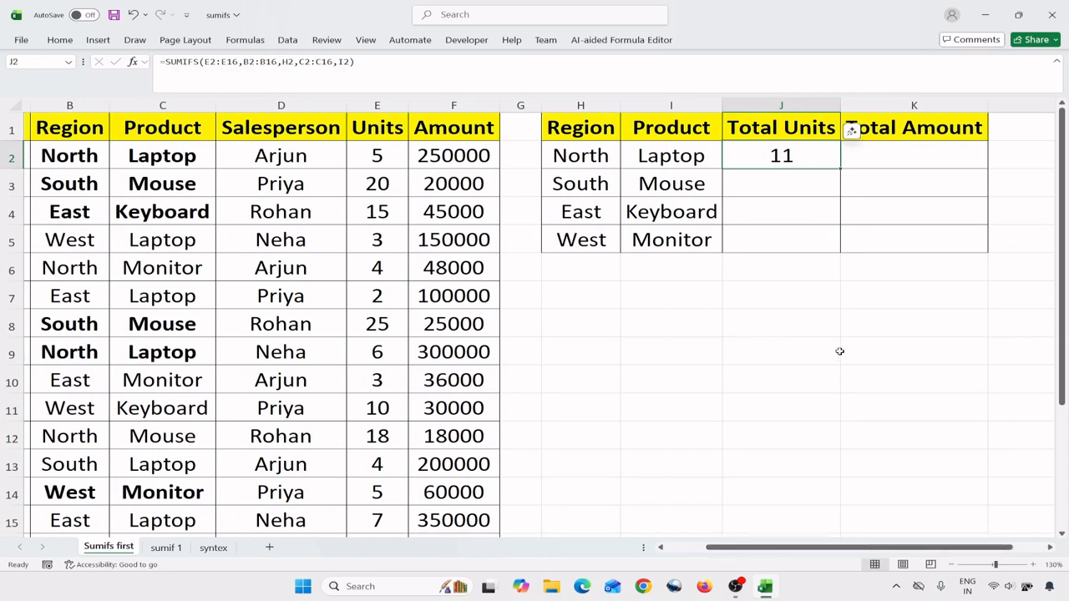
pyautogui.hotkey('ctrl', 'c')
pyautogui.hotkey('shift', 'Down')
pyautogui.hotkey('shift', 'Down')
pyautogui.hotkey('shift', 'Down')
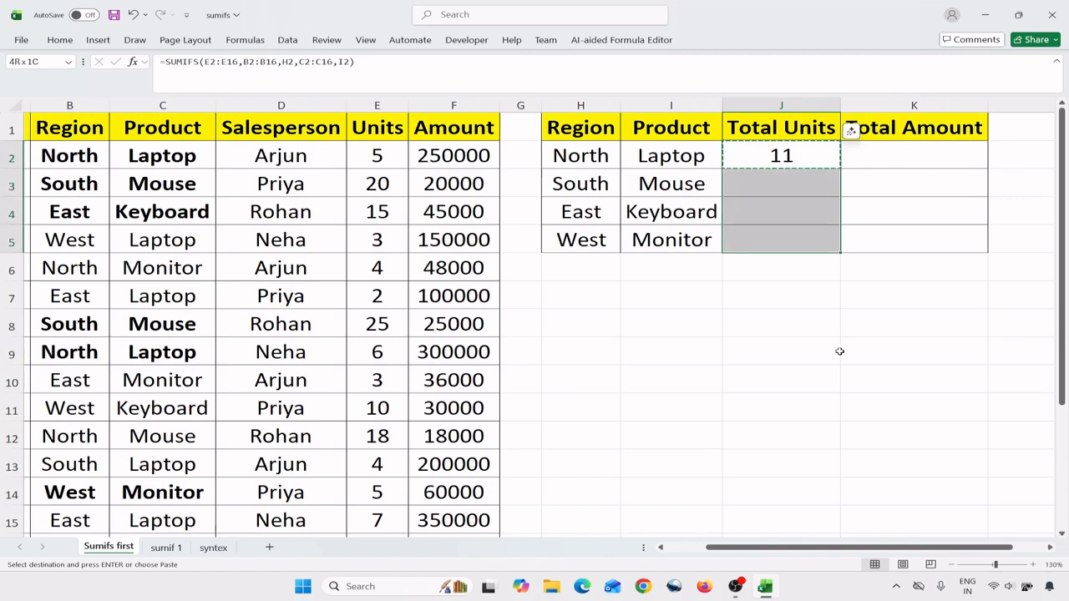
pyautogui.rightClick(764, 161)
pyautogui.click(790, 242)
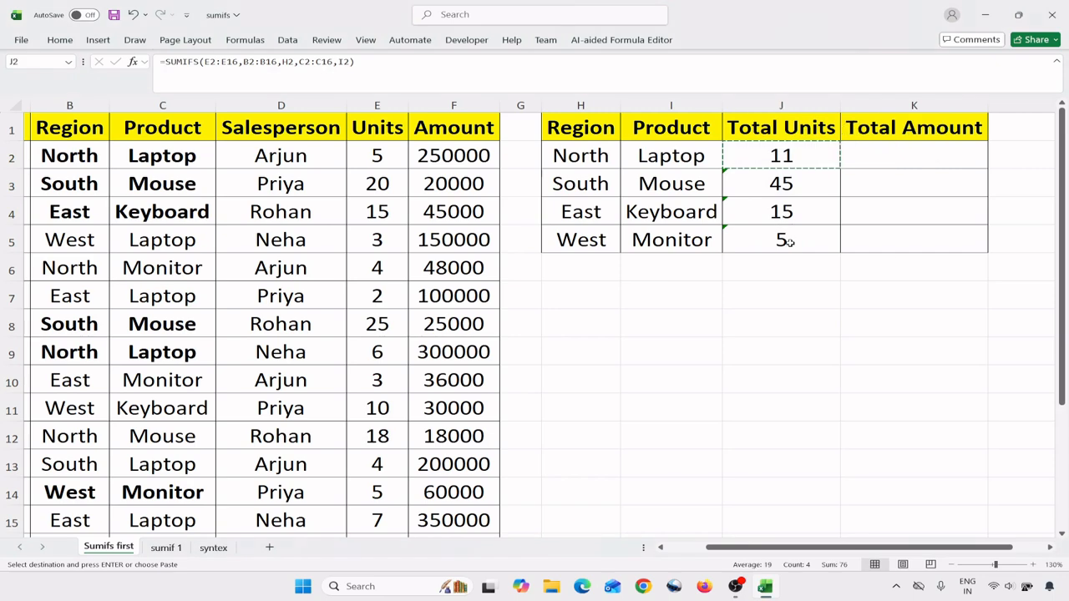
pyautogui.click(770, 288)
pyautogui.hotkey('ctrl', 's')
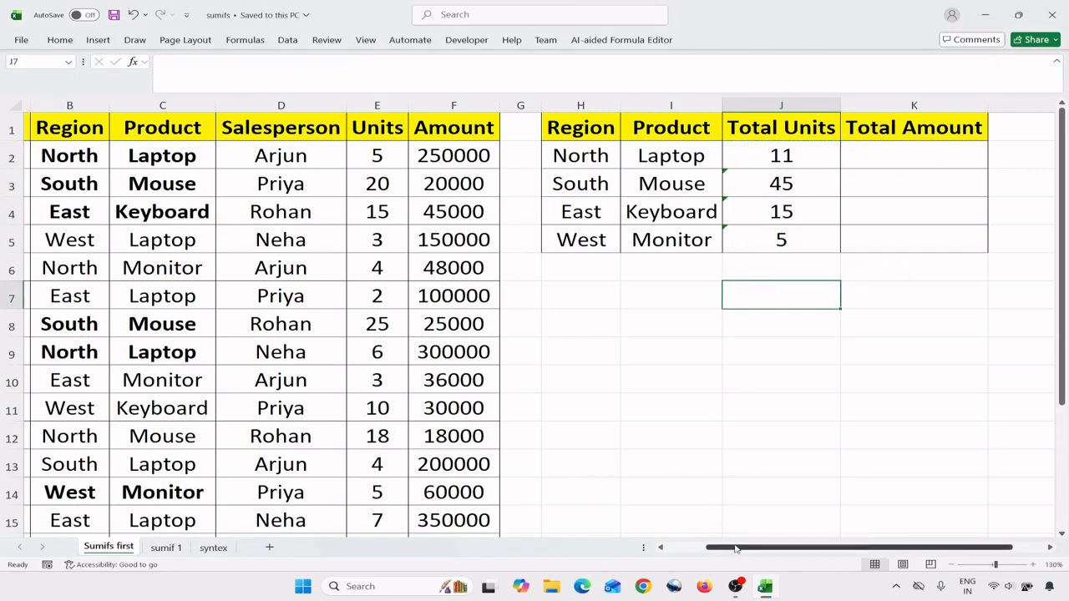
# Check the North–Laptop Total Units result against the Units values in the matching source rows 2 and 9.
pyautogui.moveTo(735, 549); pyautogui.dragTo(698, 548)
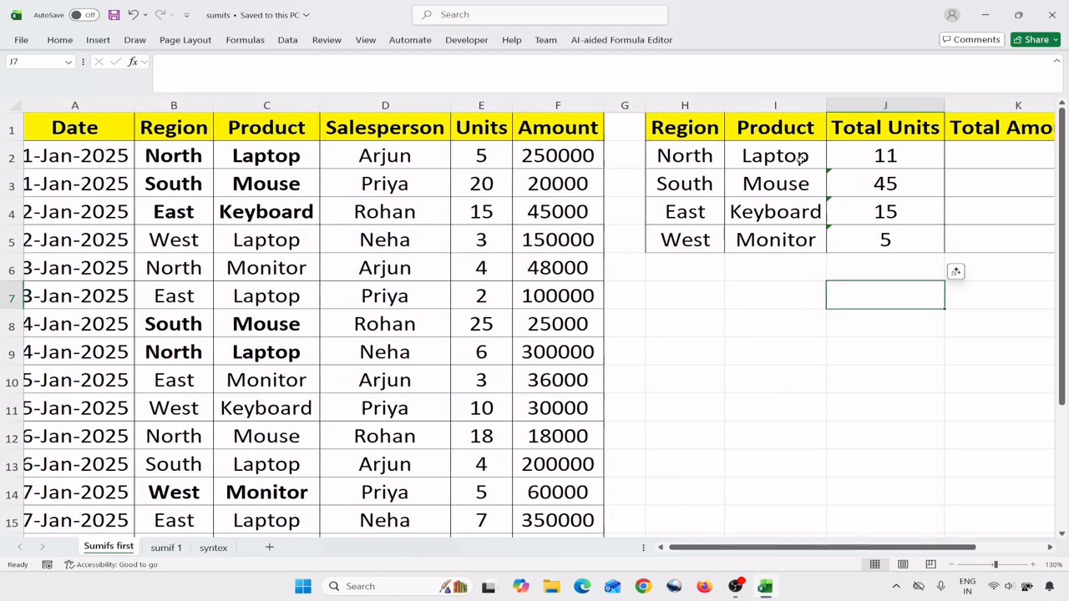
pyautogui.click(740, 160)
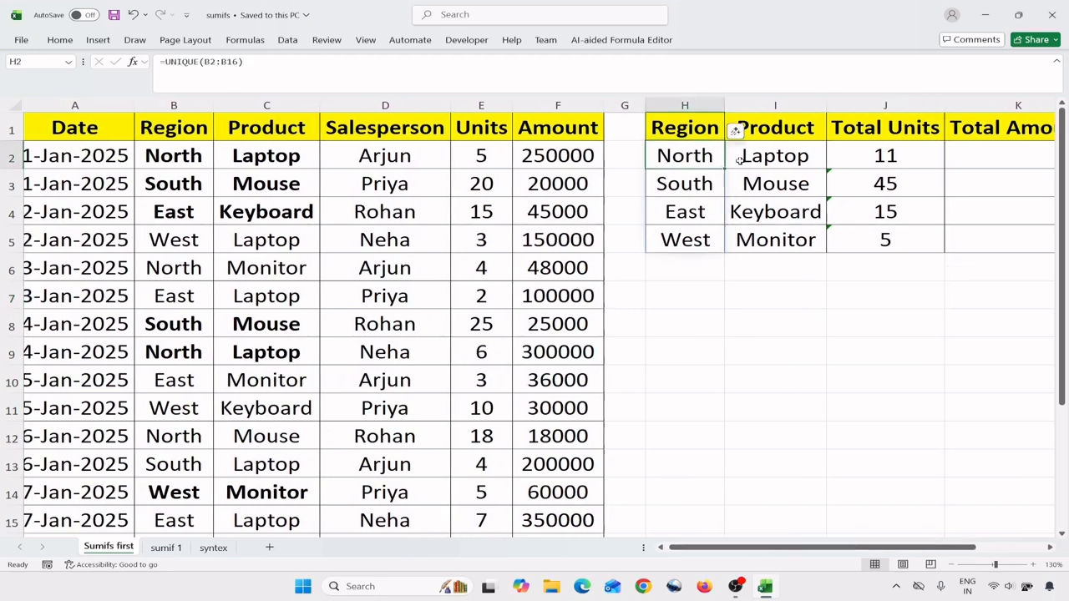
pyautogui.click(871, 158)
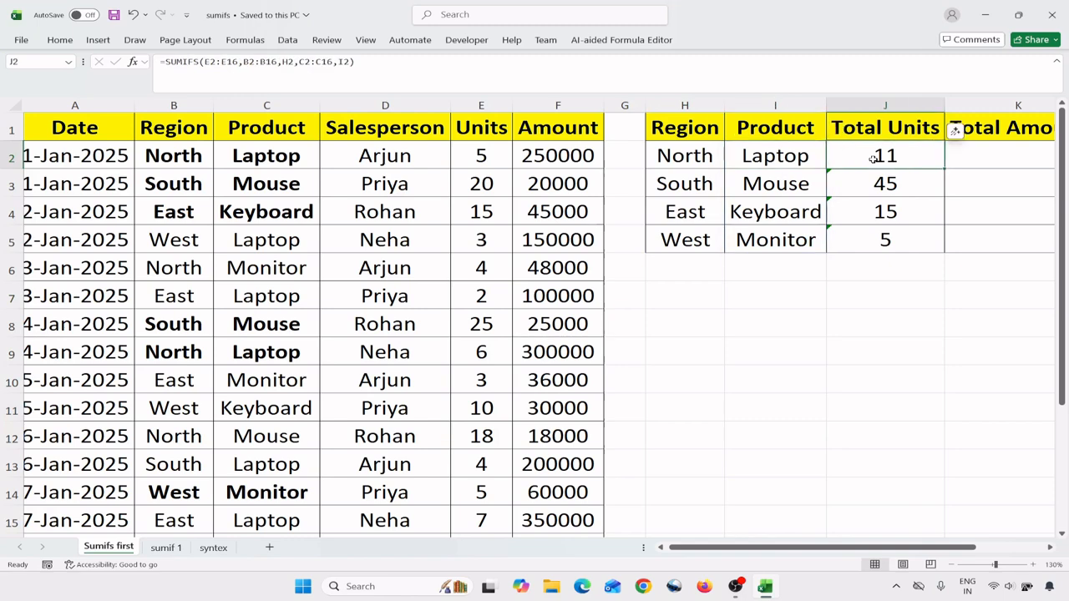
pyautogui.click(175, 158)
pyautogui.click(264, 158)
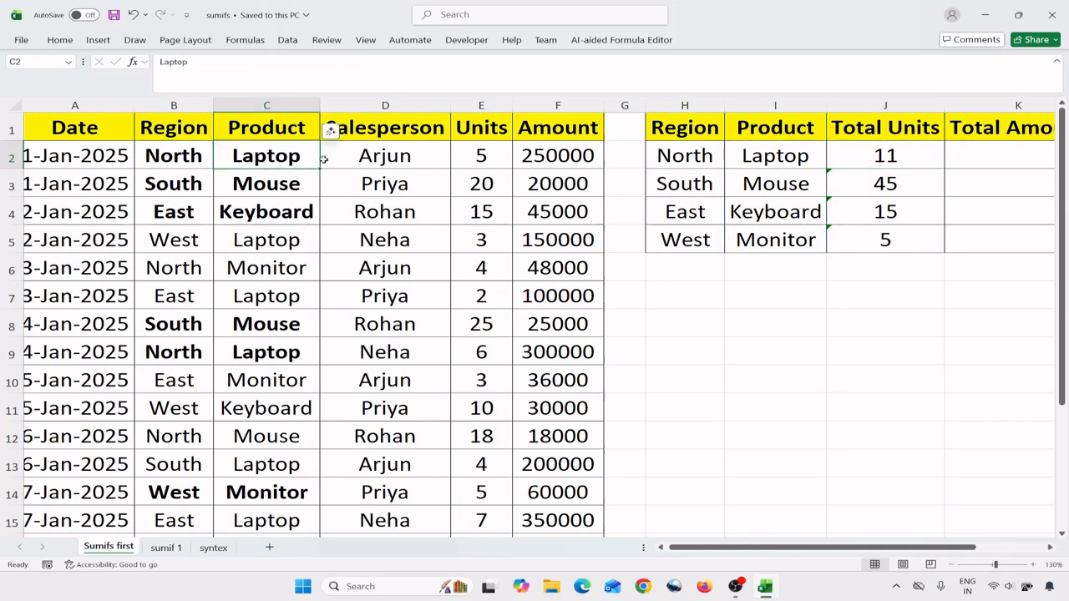
pyautogui.click(470, 156)
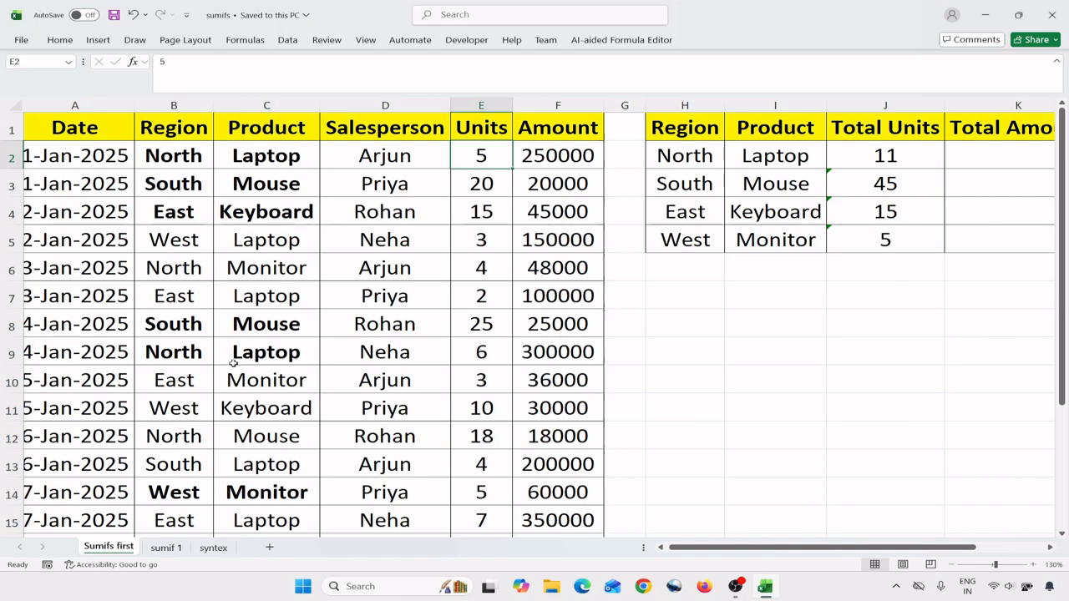
pyautogui.click(178, 354)
pyautogui.click(251, 351)
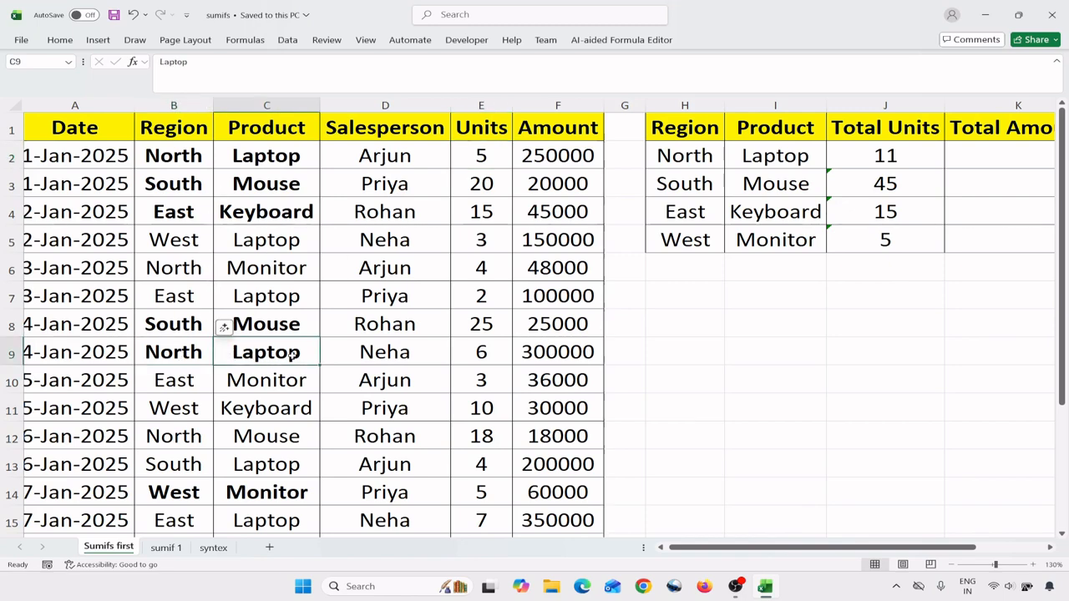
pyautogui.click(473, 352)
pyautogui.keyDown('ctrl'); pyautogui.click(481, 156); pyautogui.keyUp('ctrl')
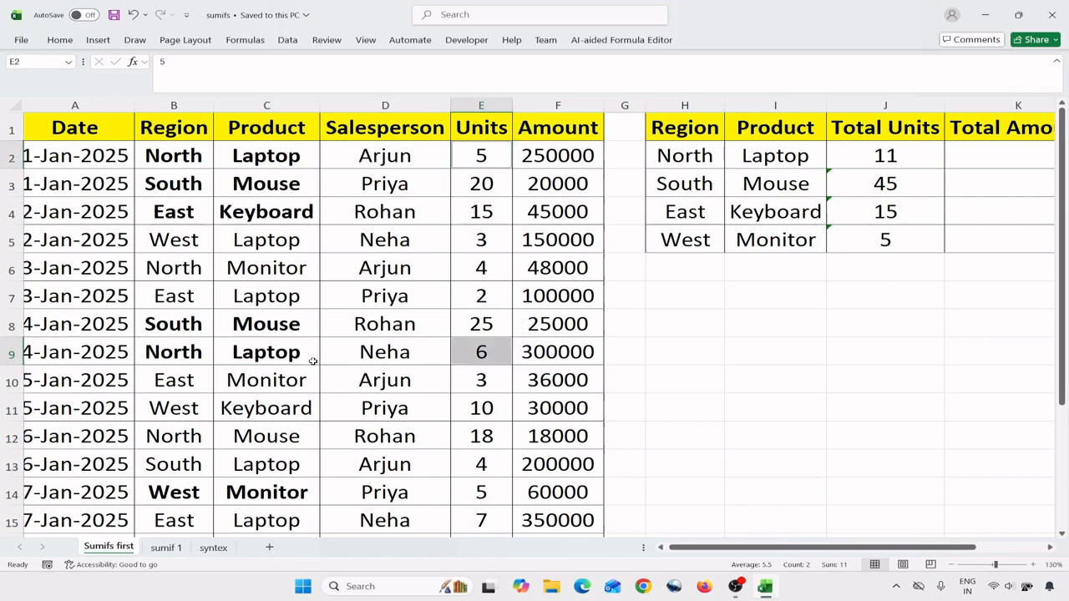
pyautogui.scroll(-1, 309, 358)
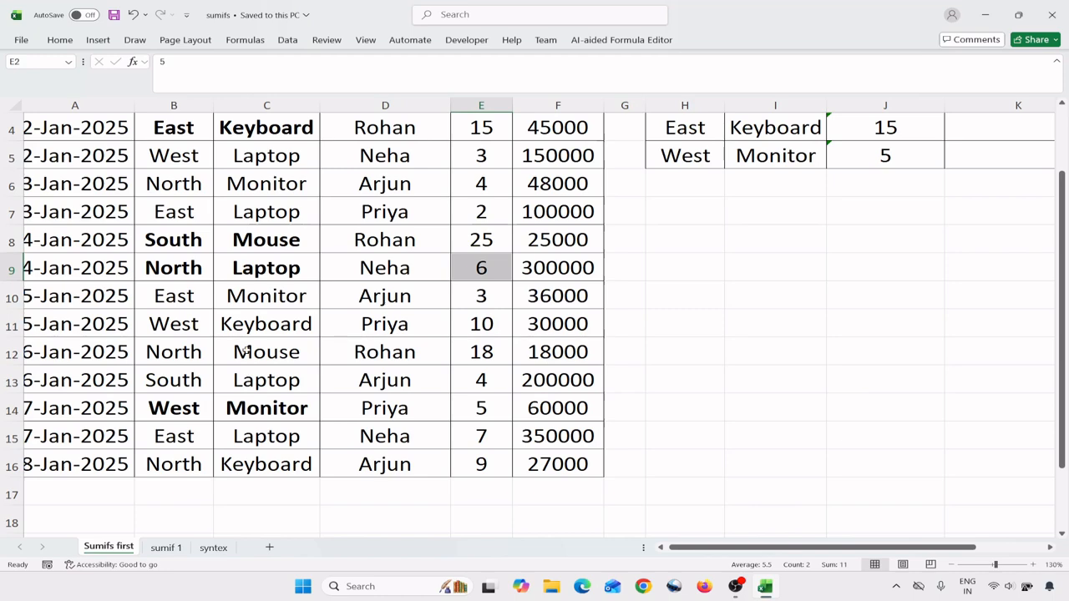
pyautogui.scroll(1, 332, 436)
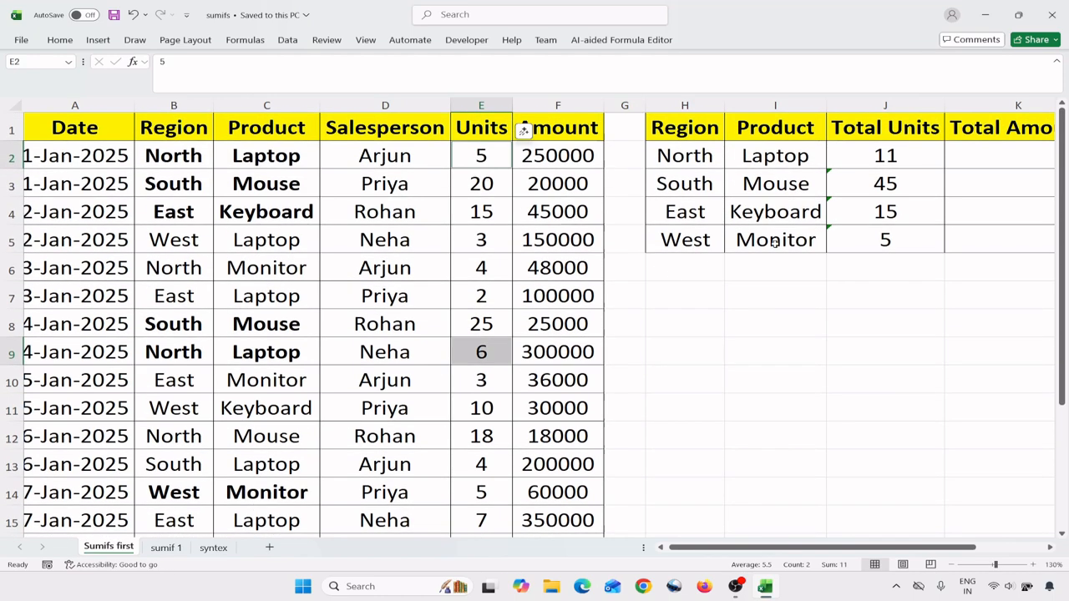
# Check the West–Monitor Total Units result against the matching source entry in row 14.
pyautogui.click(773, 241)
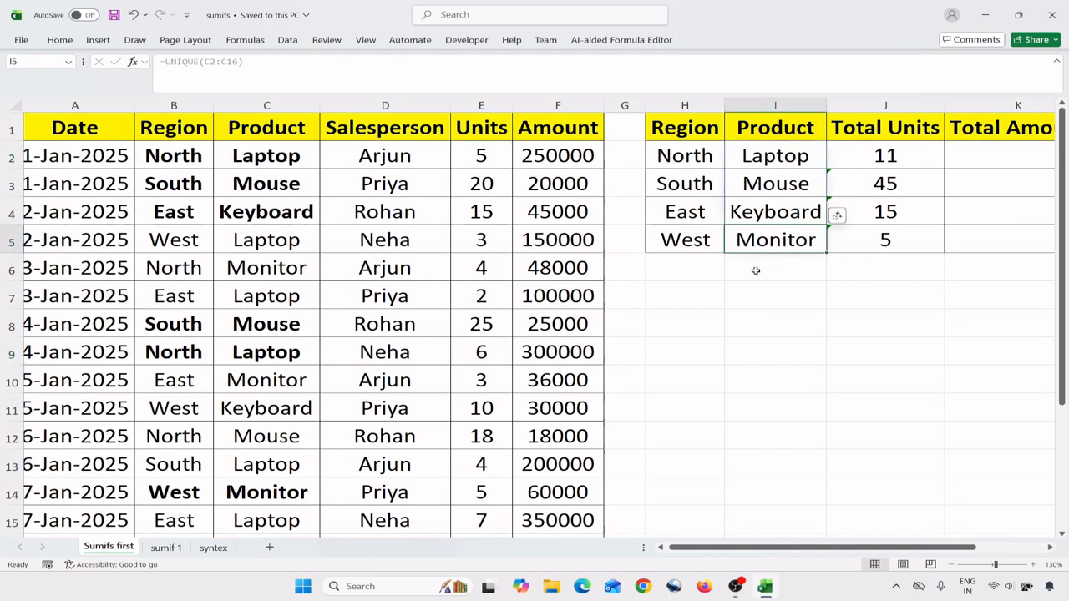
pyautogui.press('Left')
pyautogui.click(773, 241)
pyautogui.scroll(-1, 239, 484)
pyautogui.click(179, 412)
pyautogui.click(256, 411)
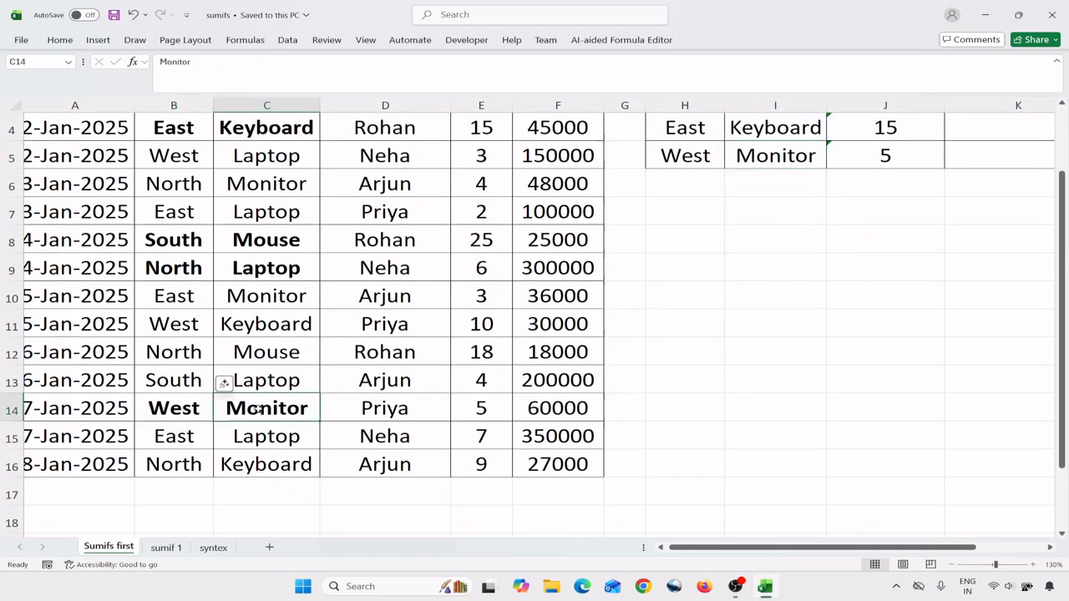
pyautogui.click(453, 410)
pyautogui.click(886, 157)
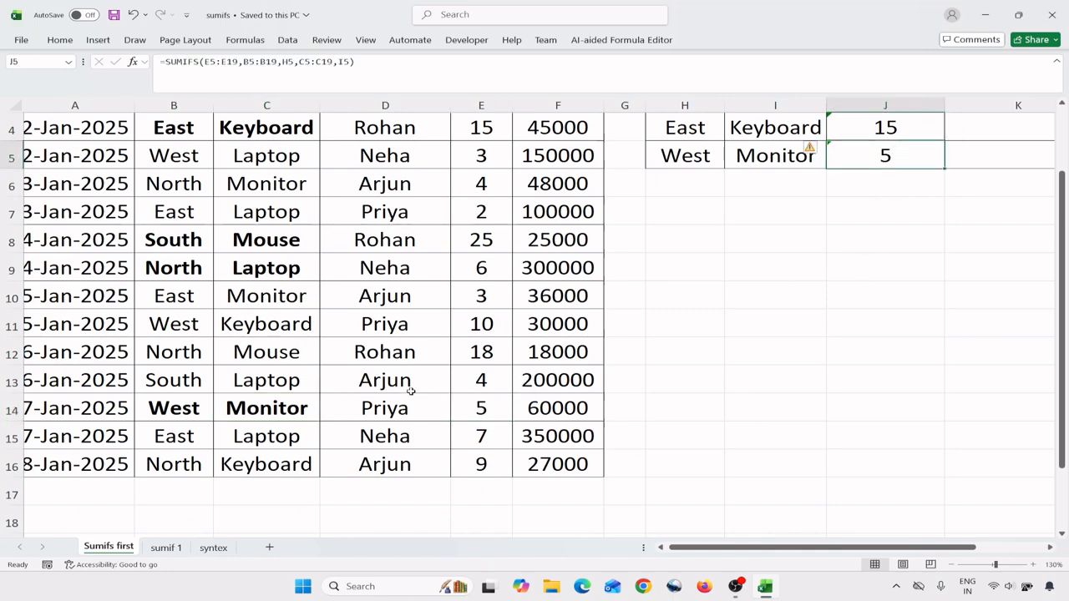
pyautogui.scroll(1, 468, 409)
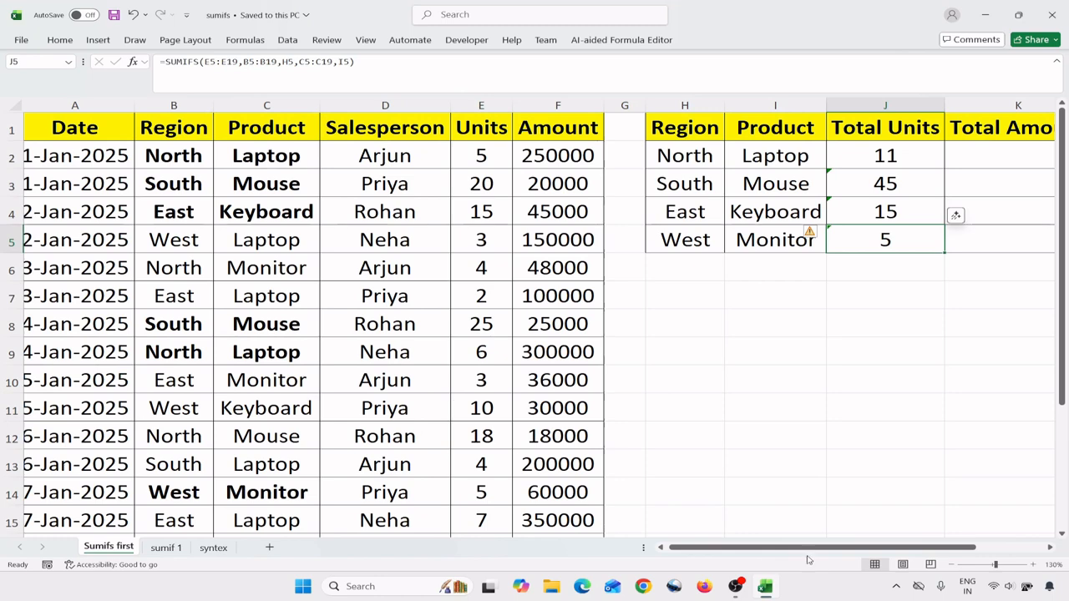
# Start a SUMIFS formula in K2 for Total Amount, with the Amount range F2:F16 as the sum range.
pyautogui.moveTo(808, 548); pyautogui.dragTo(847, 550)
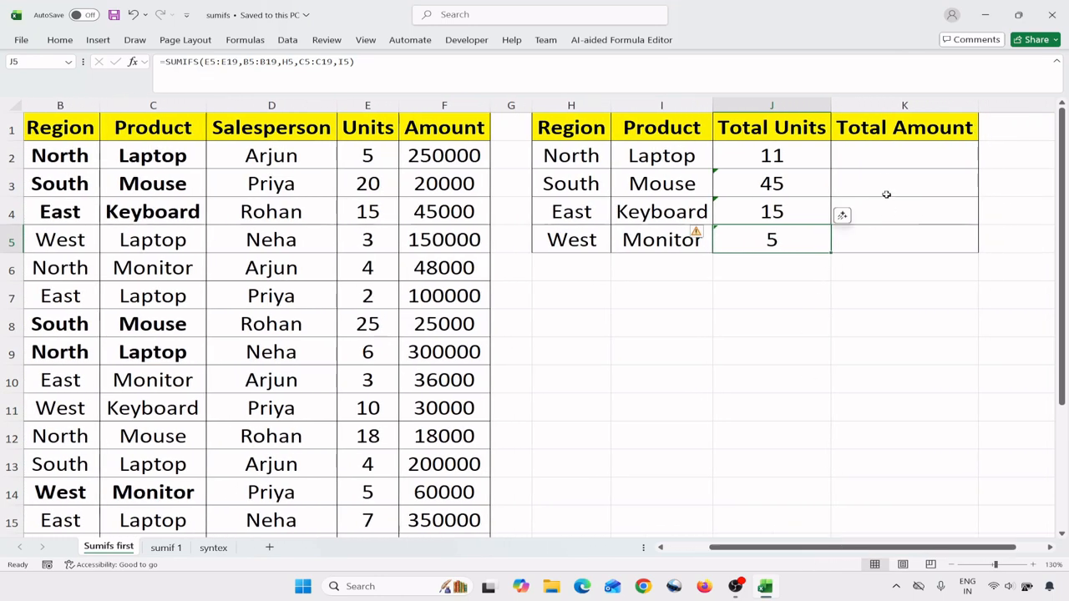
pyautogui.click(878, 155)
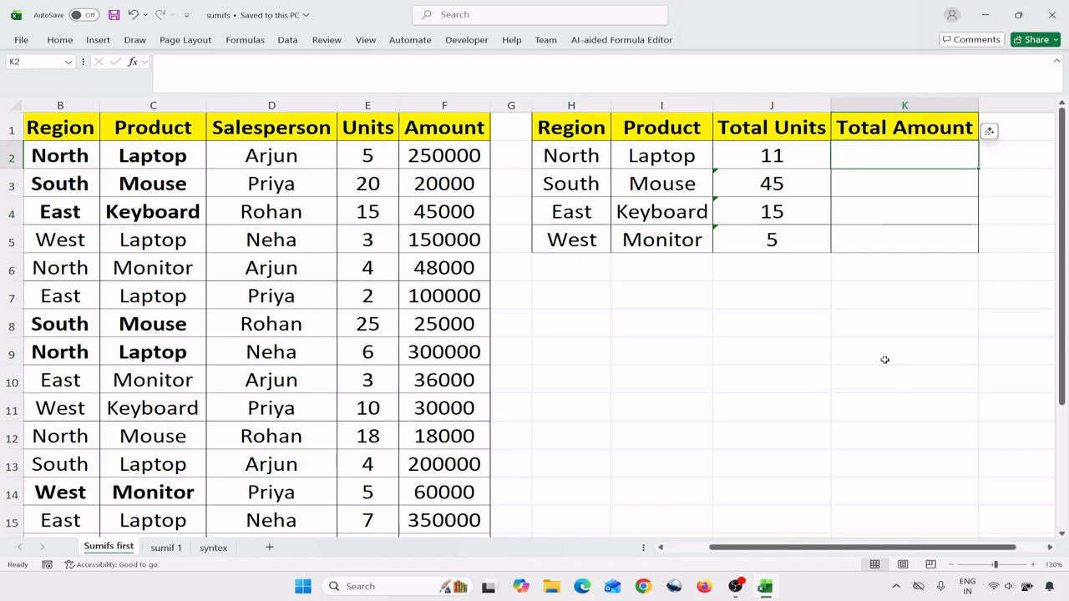
pyautogui.write('=sumifs')
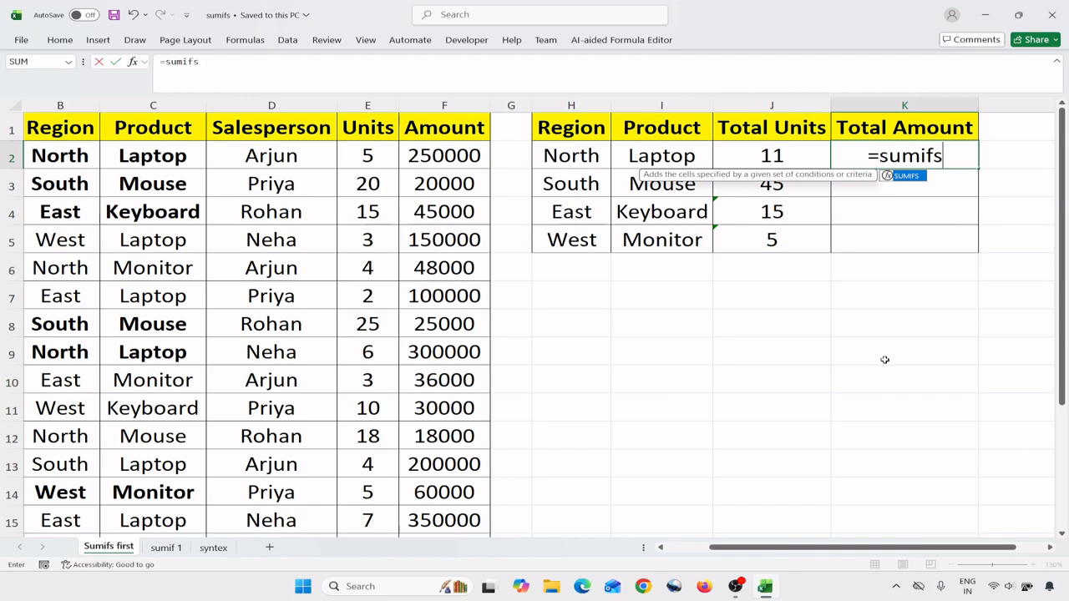
pyautogui.press('Tab')
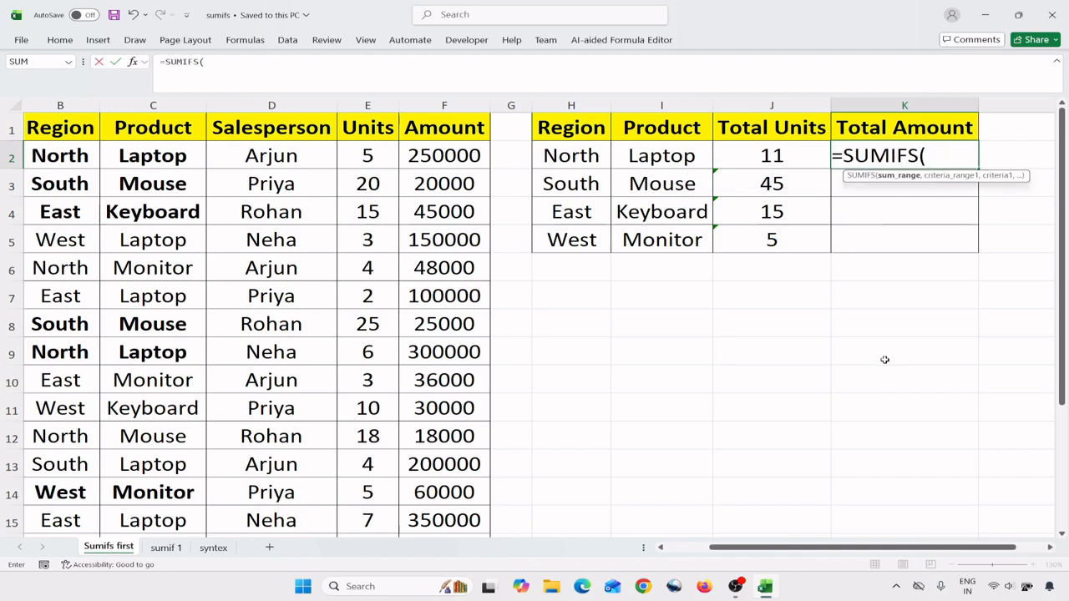
pyautogui.press('Left')
pyautogui.press('Left')
pyautogui.press('Left')
pyautogui.press('Left')
pyautogui.press('Left')
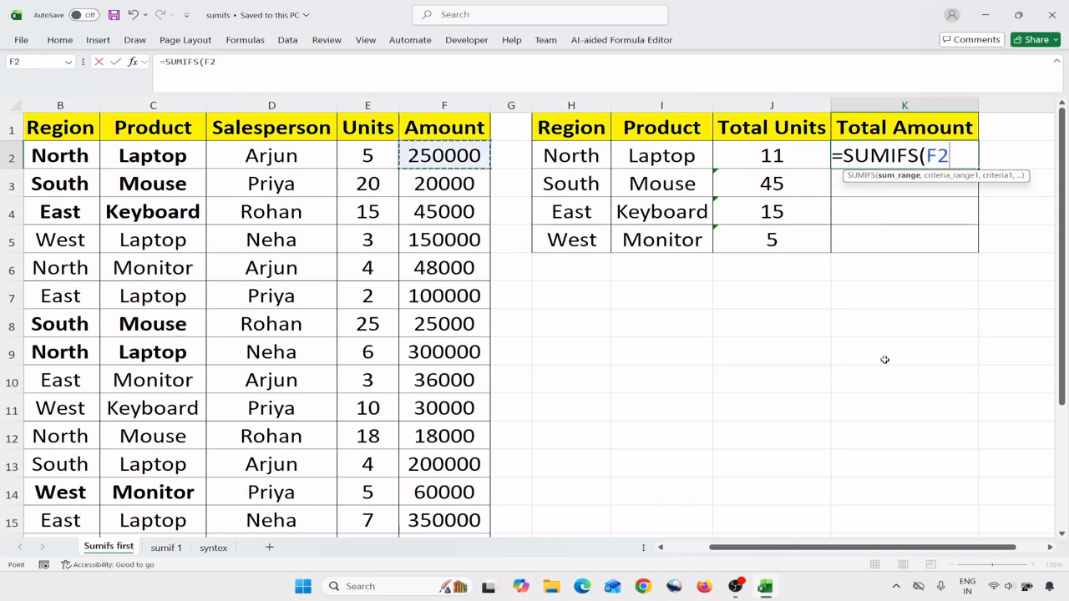
pyautogui.hotkey('ctrl', 'shift', 'Down')
pyautogui.write(',')
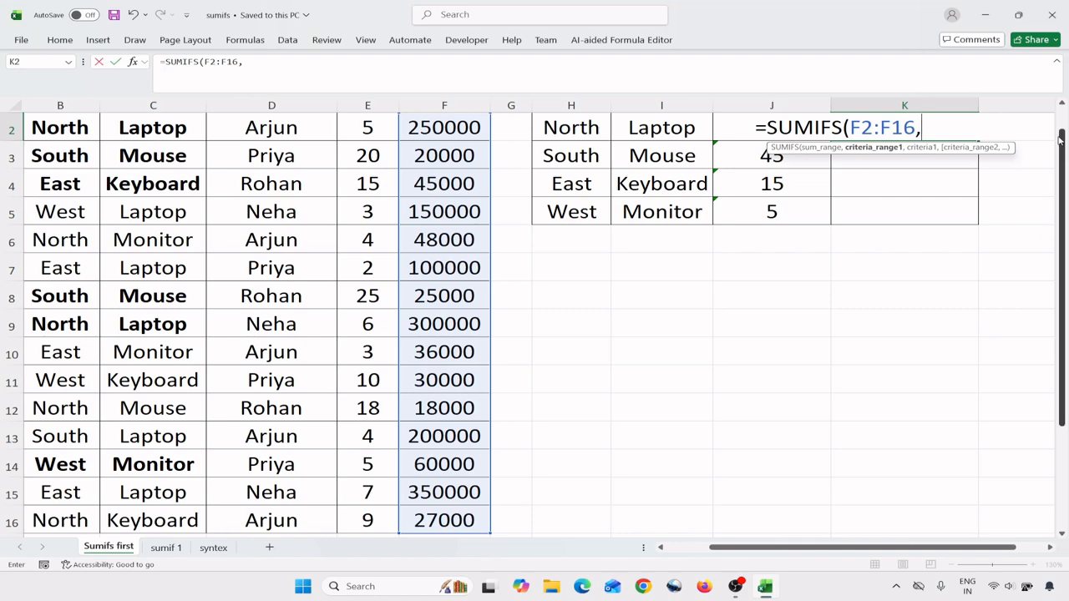
# Add the Region range B2:B16 with criterion H2 as the first criteria pair of the K2 formula.
pyautogui.scroll(1, 1066, 125)
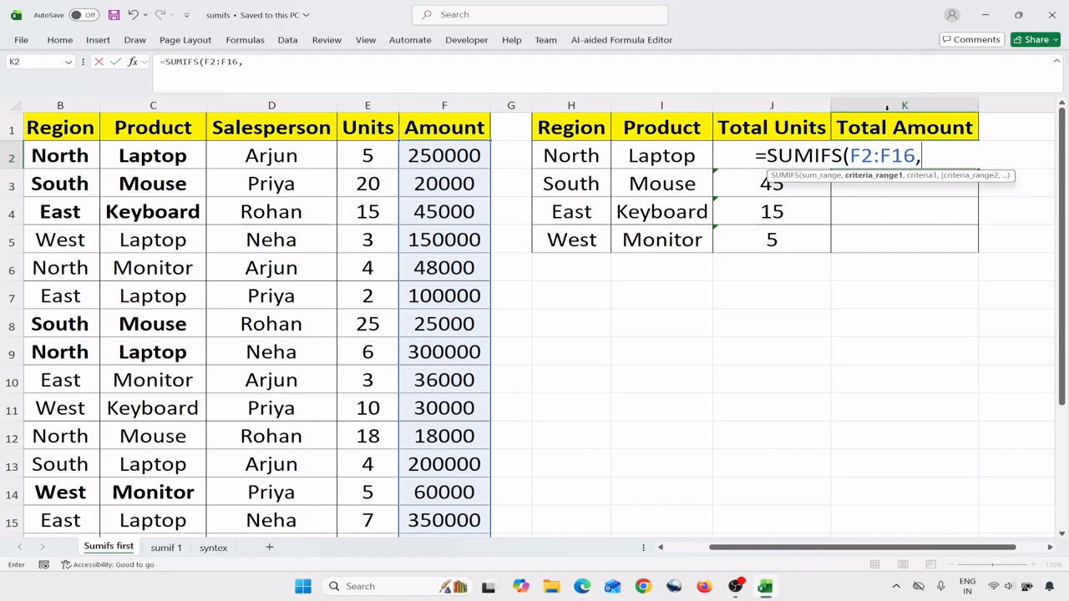
pyautogui.click(71, 153)
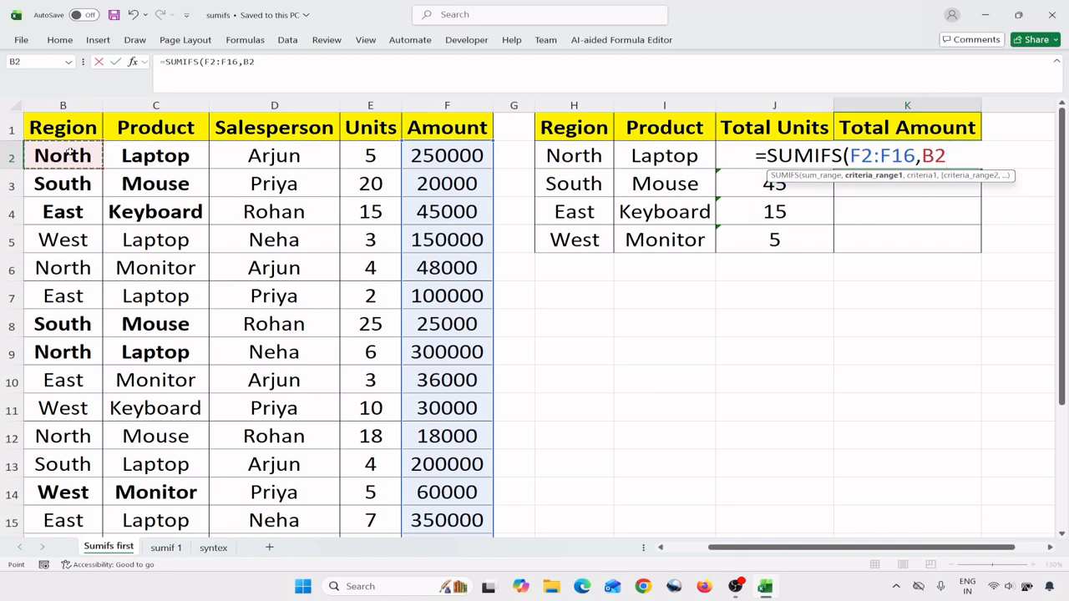
pyautogui.moveTo(69, 153); pyautogui.dragTo(107, 537)
pyautogui.write(',')
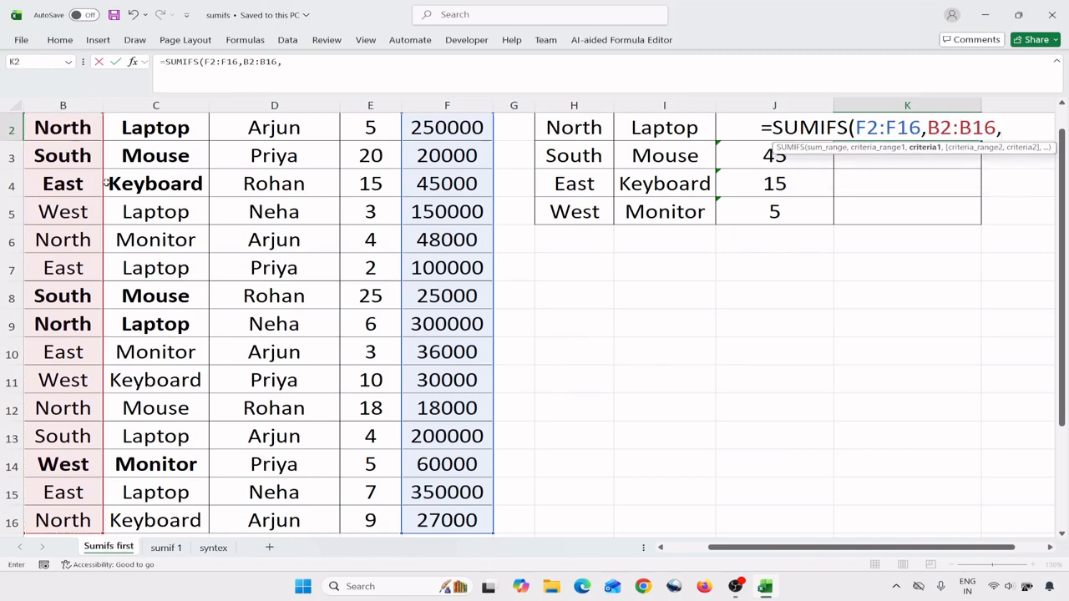
pyautogui.scroll(1, 688, 226)
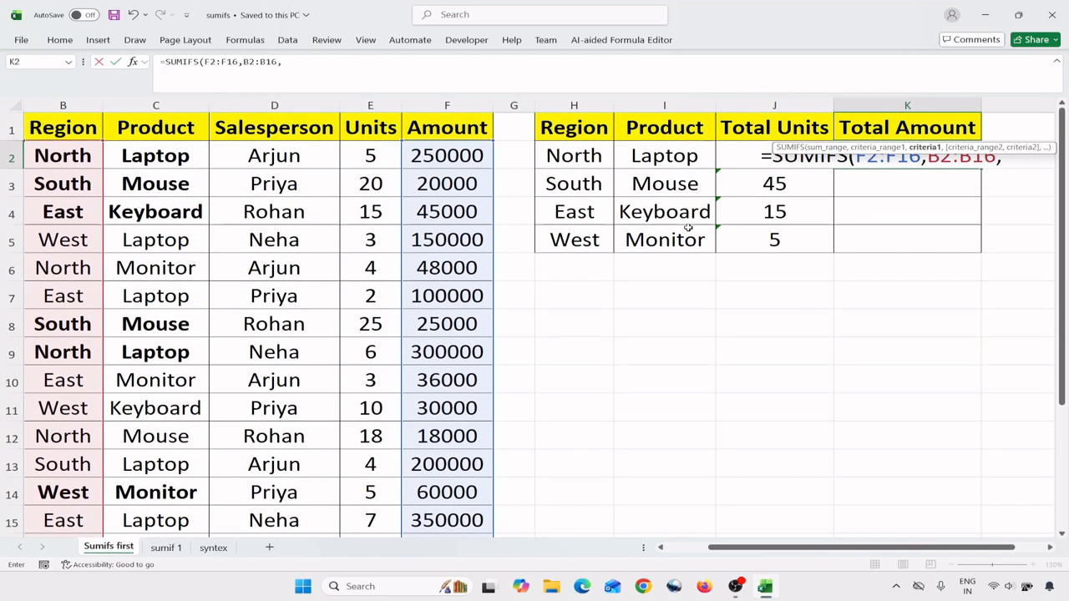
pyautogui.click(590, 155)
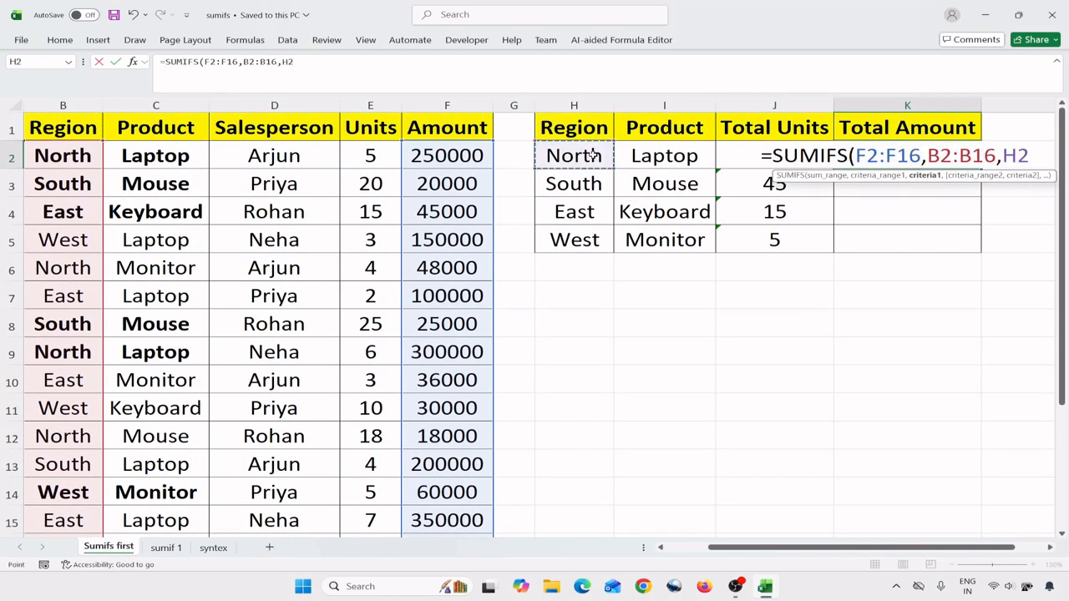
pyautogui.write(',')
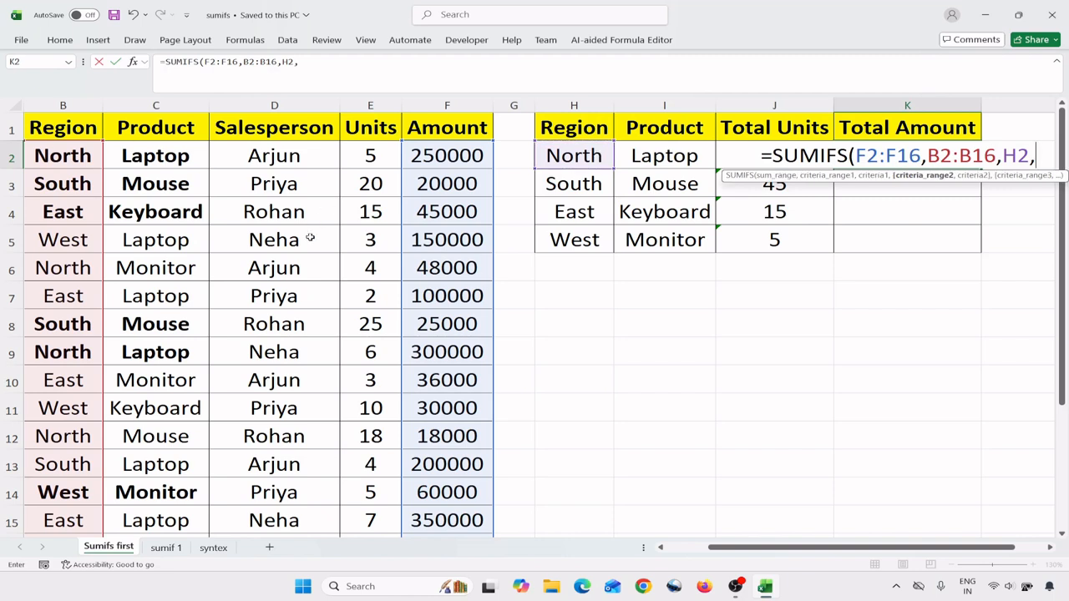
# Add the Product range C2:C16 as the second criteria range in the K2 formula.
pyautogui.click(179, 156)
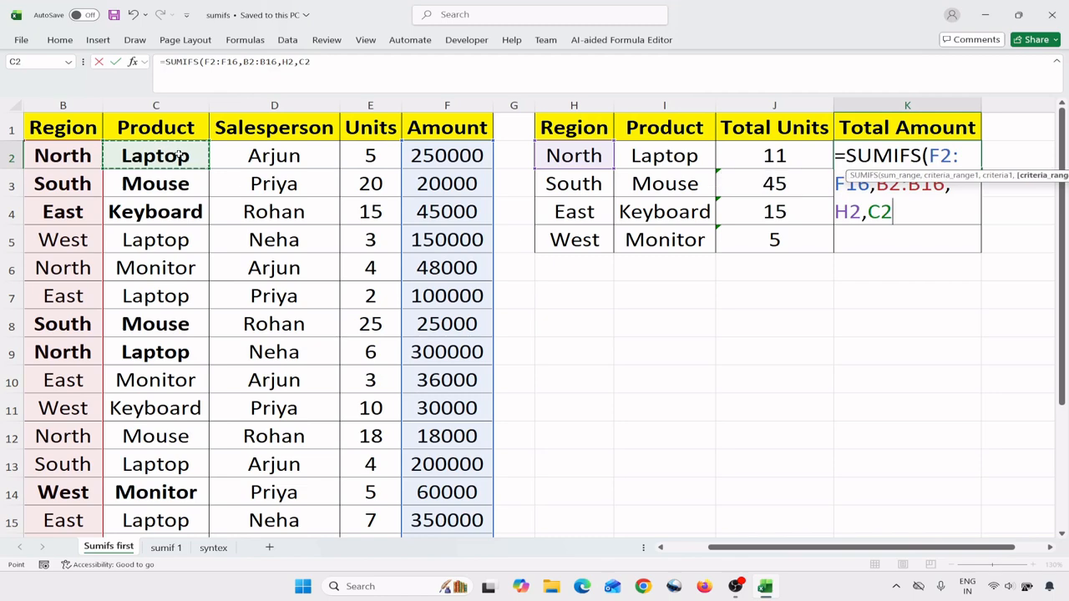
pyautogui.hotkey('ctrl', 'shift', 'Down')
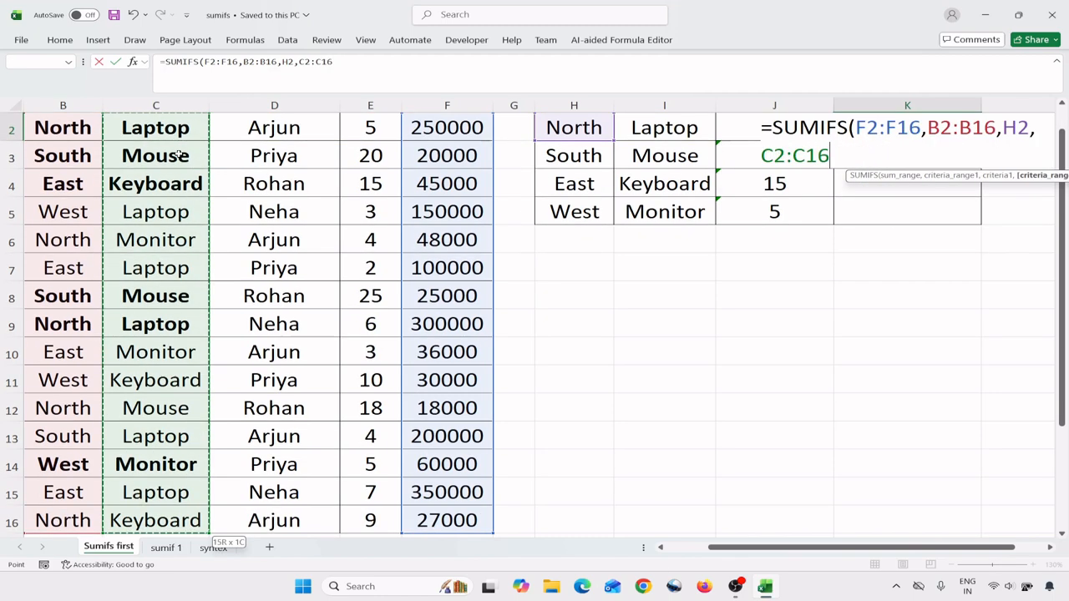
pyautogui.write(',')
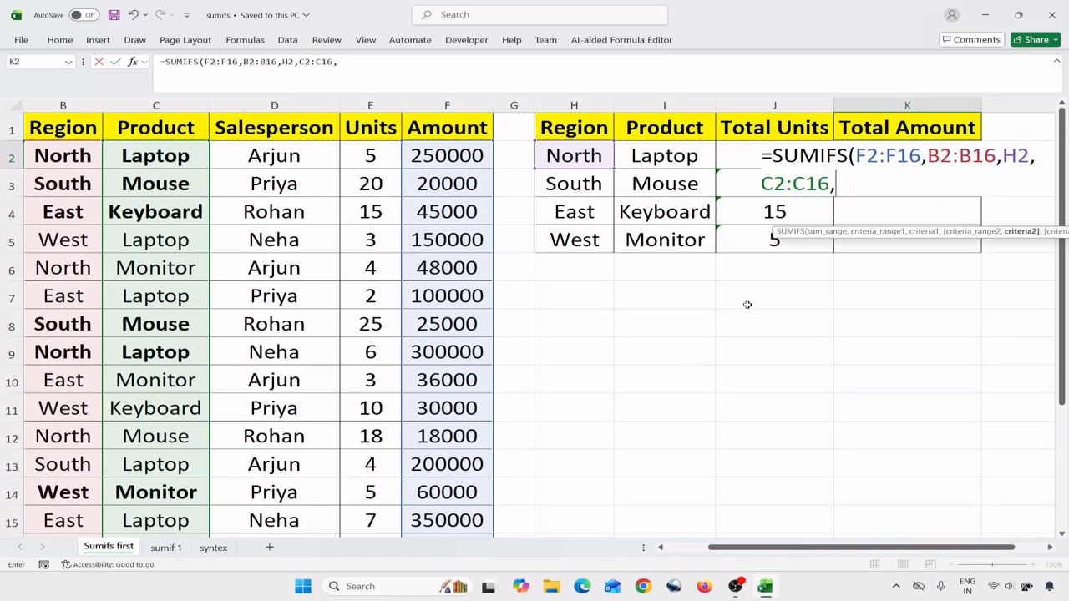
pyautogui.click(1033, 158)
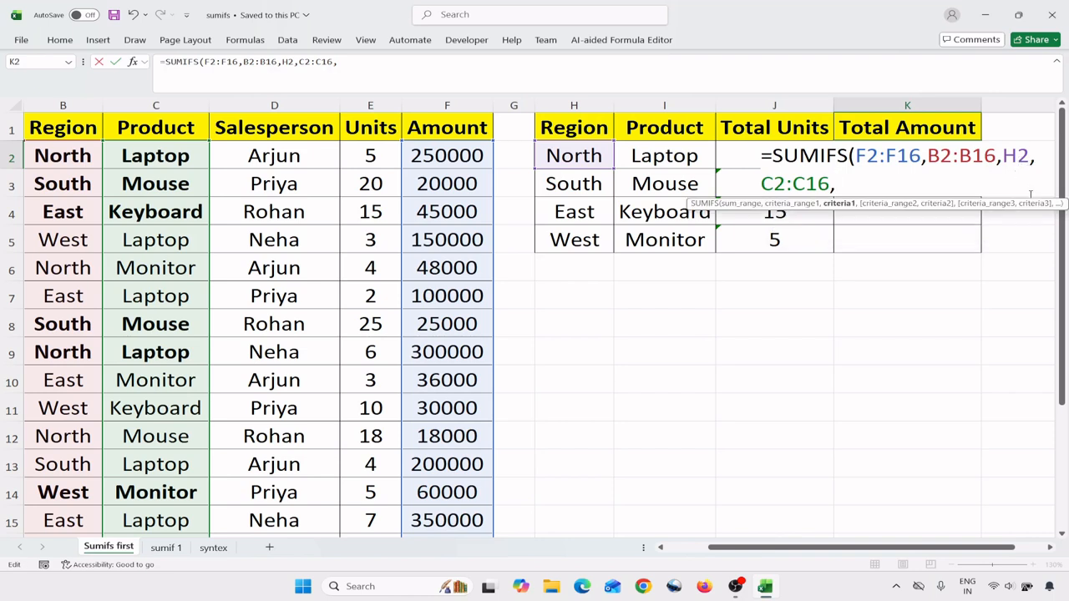
pyautogui.press('BackSpace')
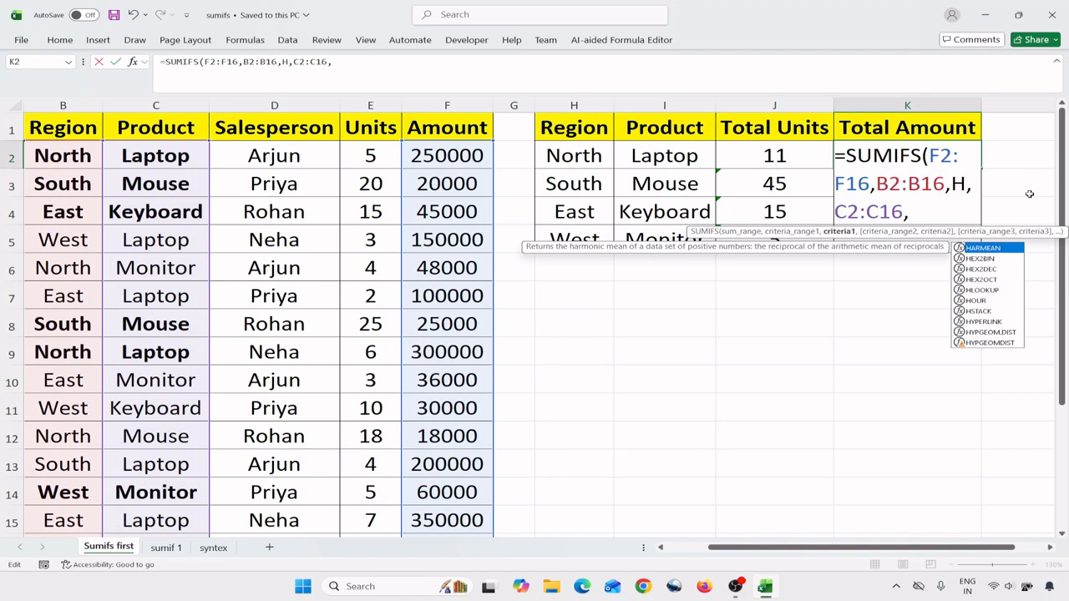
pyautogui.write('2')
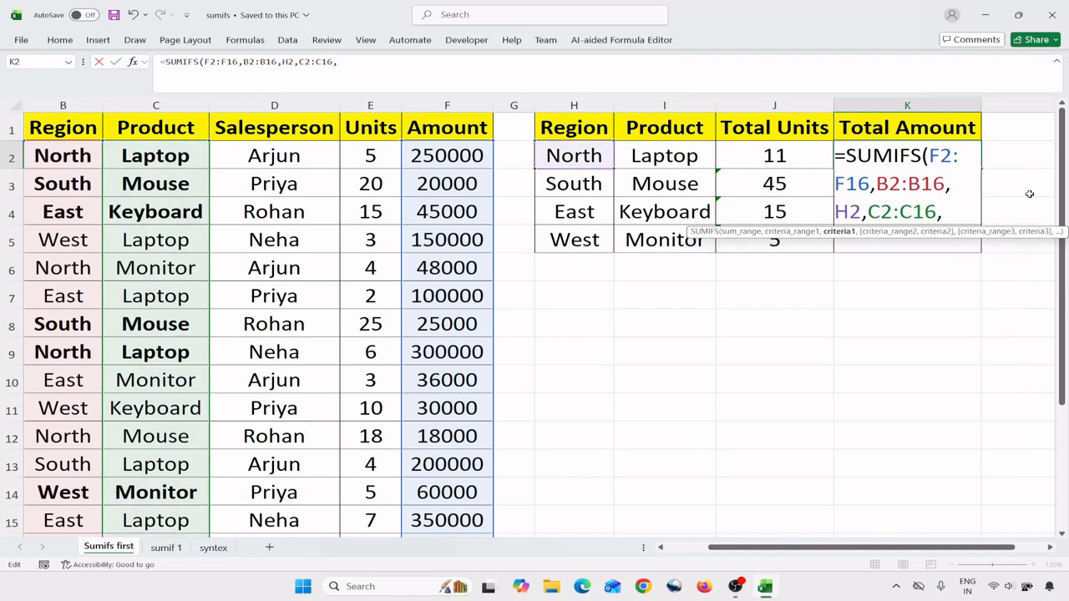
pyautogui.press('Right')
pyautogui.press('Right')
pyautogui.press('Right')
pyautogui.press('Right')
pyautogui.press('Right')
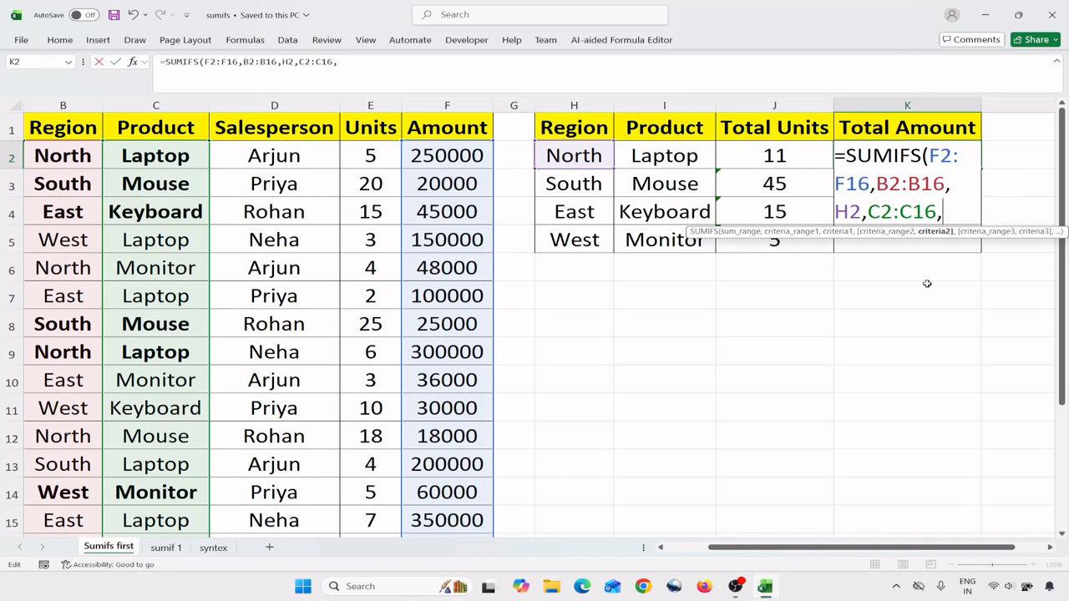
# Enter I2 as the second criterion and complete the SUMIFS formula in K2.
pyautogui.write('i2')
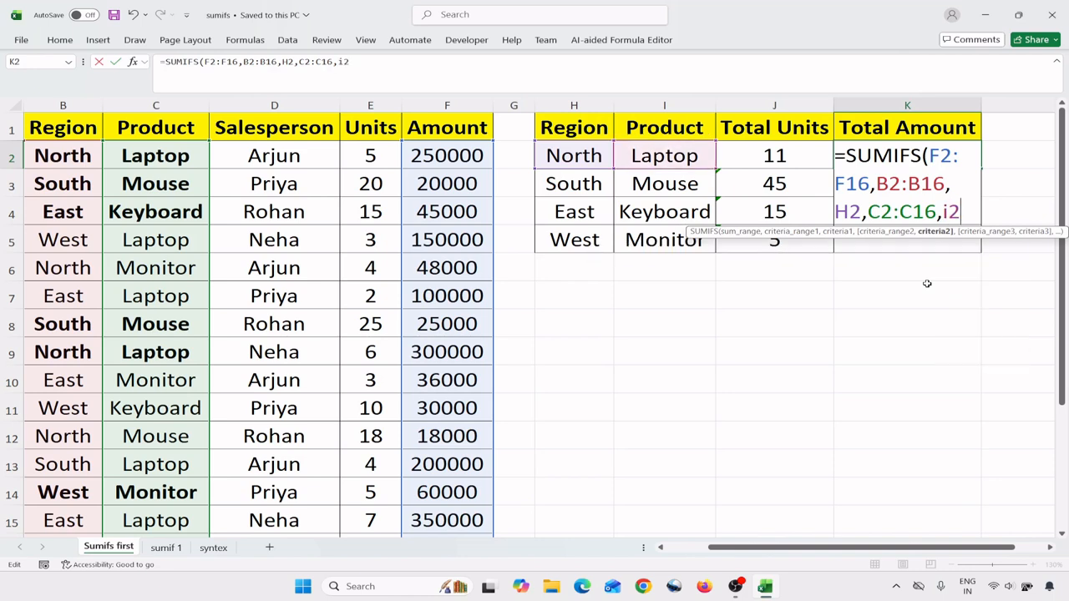
pyautogui.write(')')
pyautogui.press('Return')
# Copy the Total Amount formula from K2 down through K5 and save the workbook.
pyautogui.press('Up')
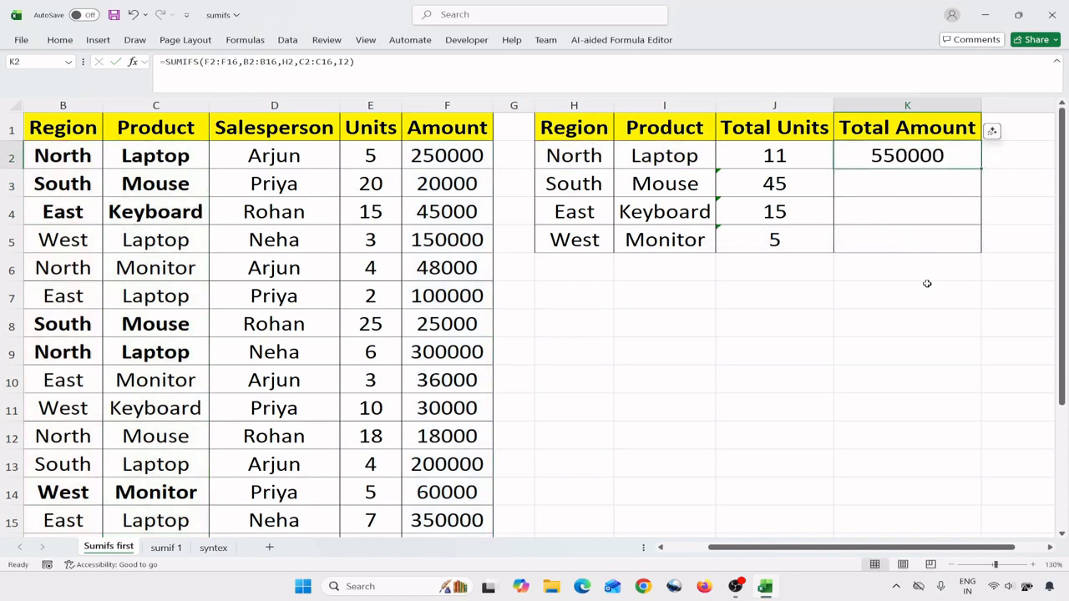
pyautogui.hotkey('ctrl', 'c')
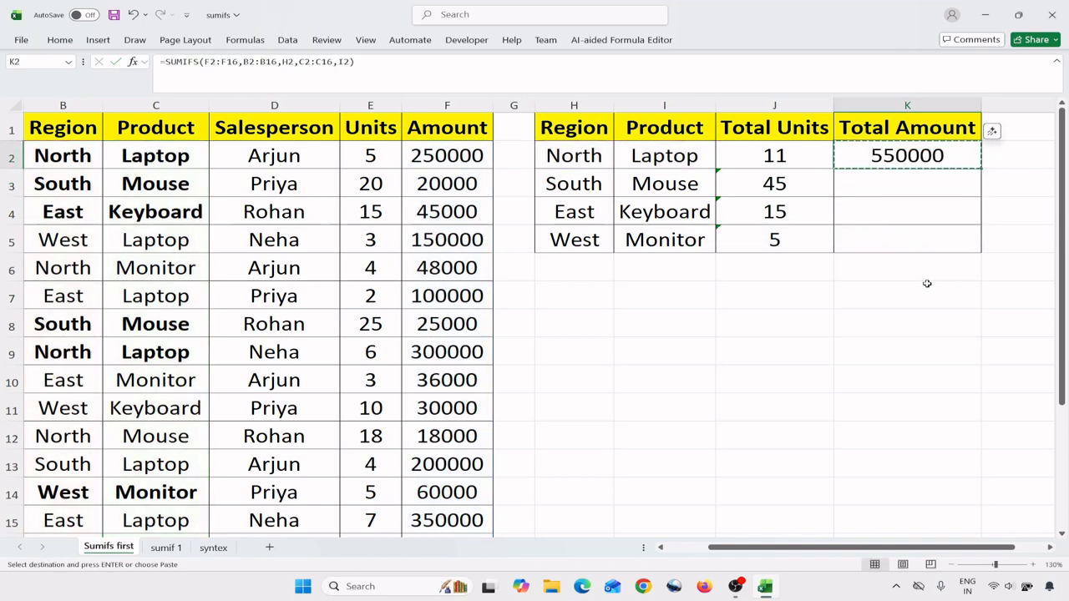
pyautogui.hotkey('shift', 'Down')
pyautogui.hotkey('shift', 'Down')
pyautogui.hotkey('shift', 'Down')
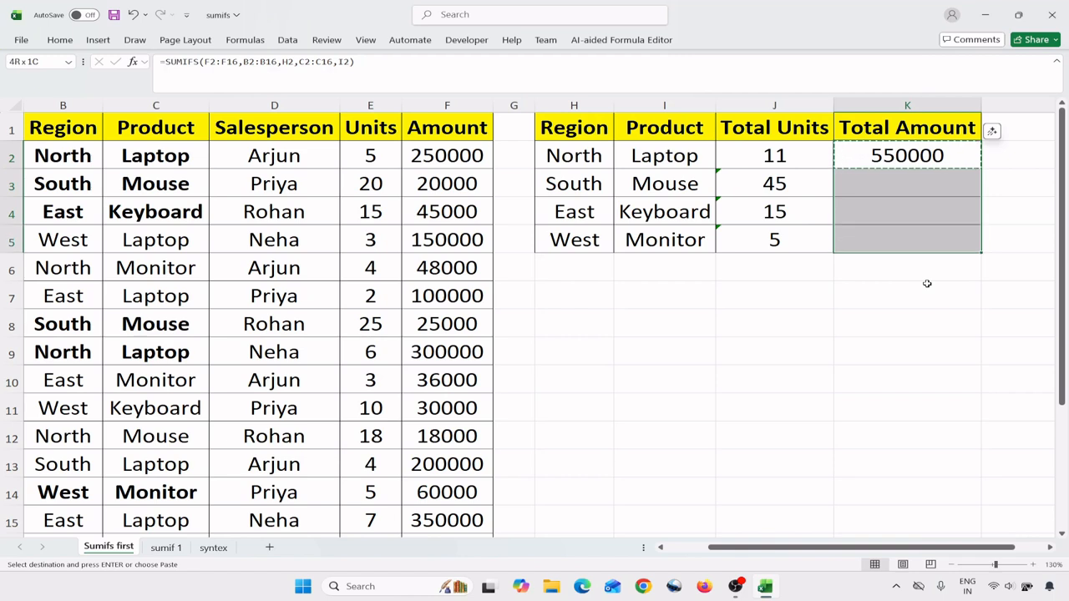
pyautogui.hotkey('ctrl', 'v')
pyautogui.hotkey('ctrl', 's')
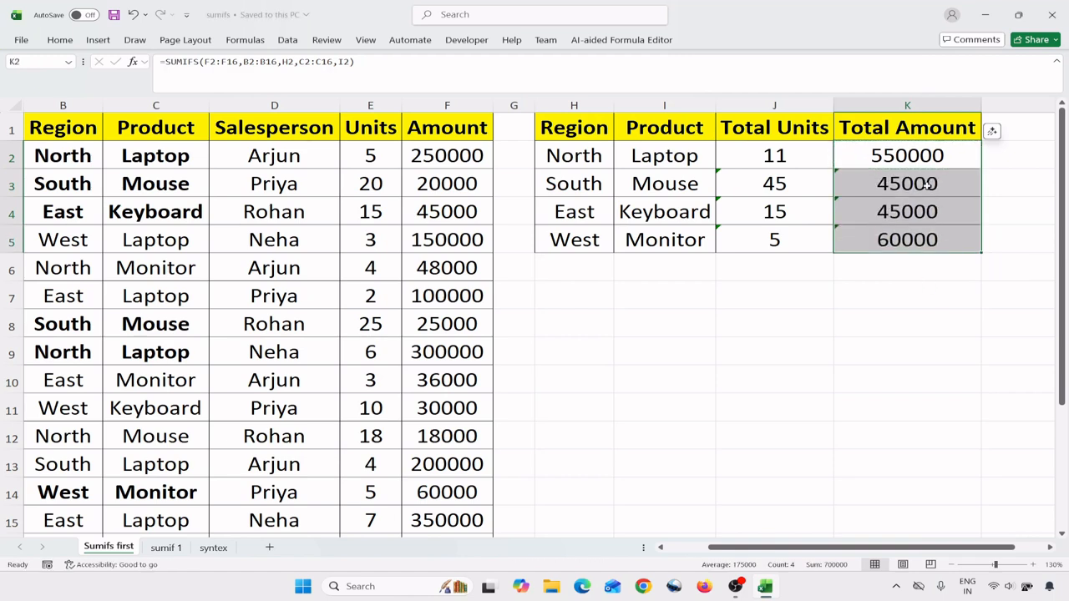
pyautogui.click(821, 377)
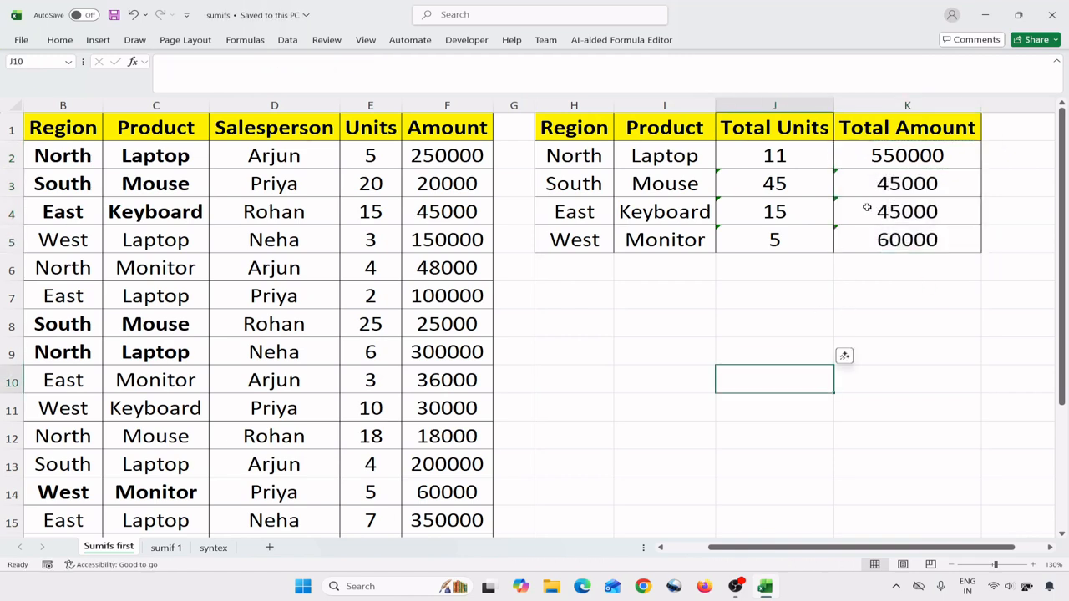
# Review the ranges and criteria used by the SUMIFS formula in K2, leaving the formula as it is.
pyautogui.click(890, 157)
pyautogui.press('F2')
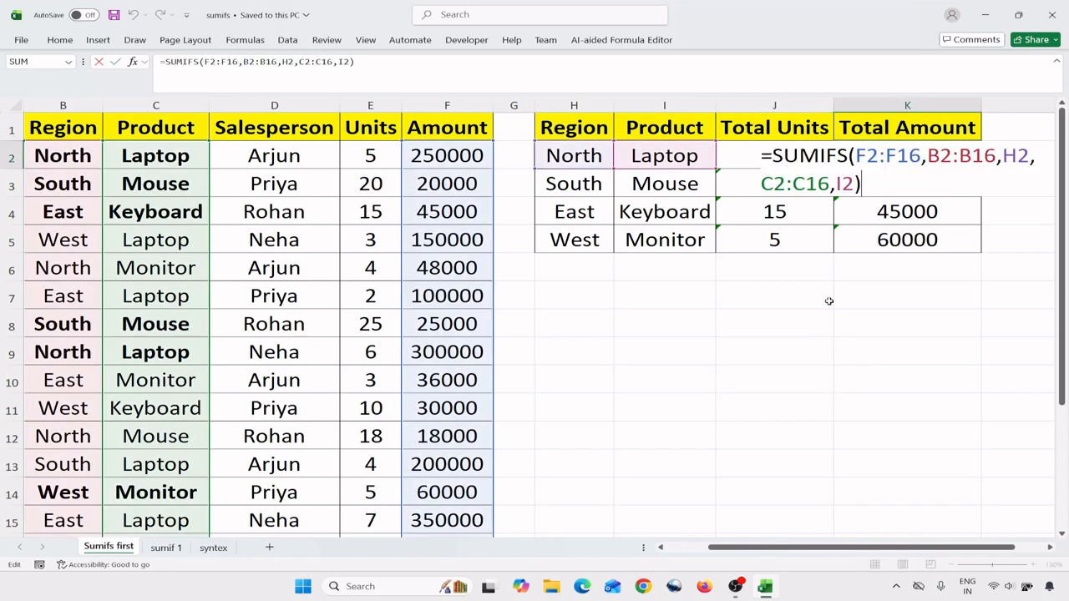
pyautogui.press('Return')
pyautogui.click(657, 359)
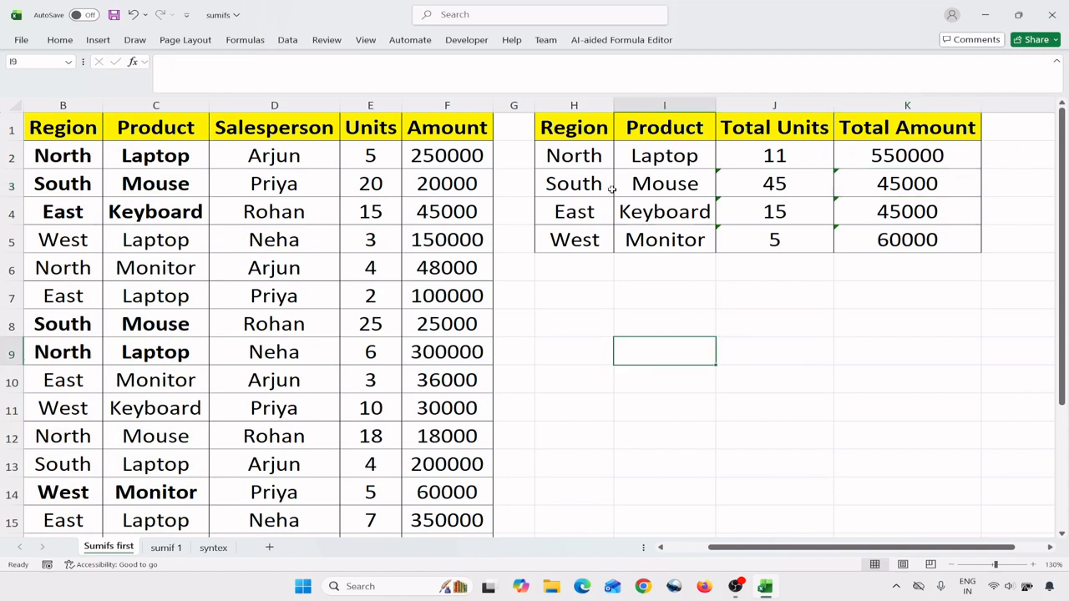
# Check the South–Mouse Total Units result against the Units values in the matching source rows 3 and 8.
pyautogui.click(582, 186)
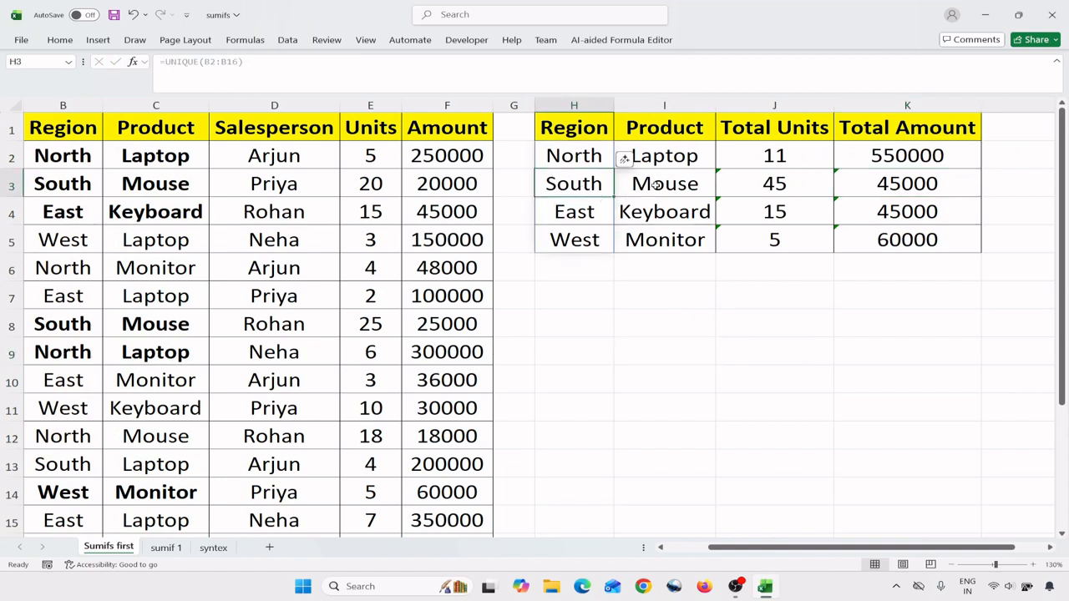
pyautogui.press('Right')
pyautogui.press('Right')
pyautogui.click(906, 187)
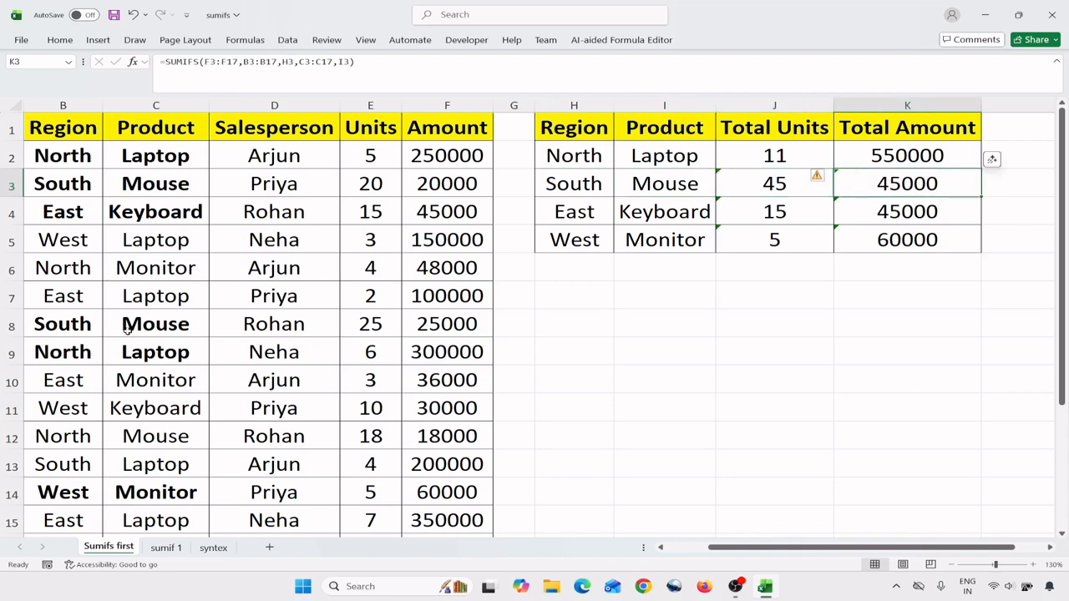
pyautogui.click(79, 324)
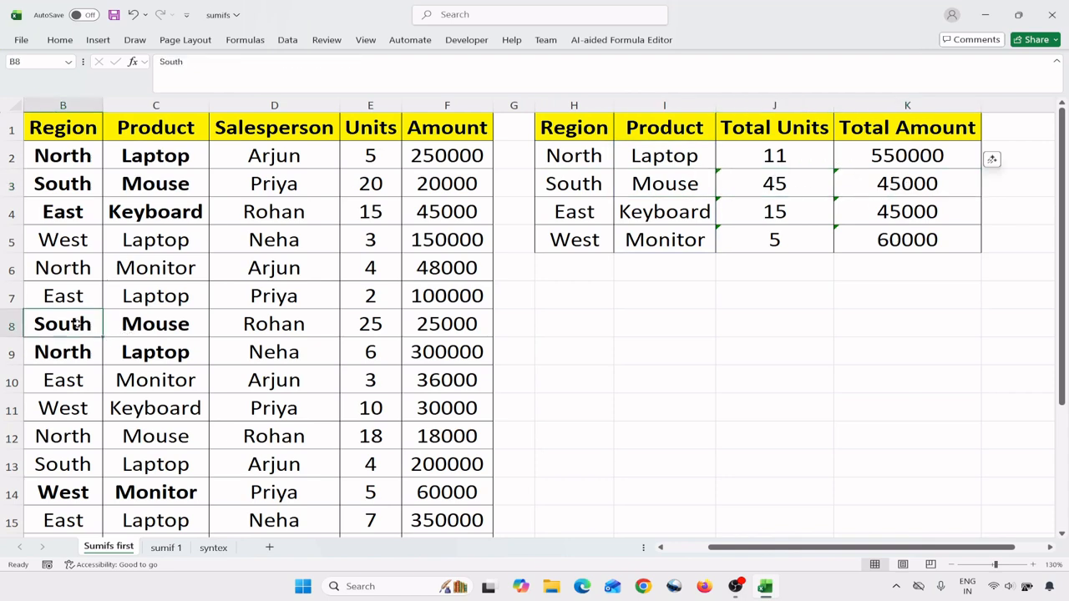
pyautogui.click(351, 320)
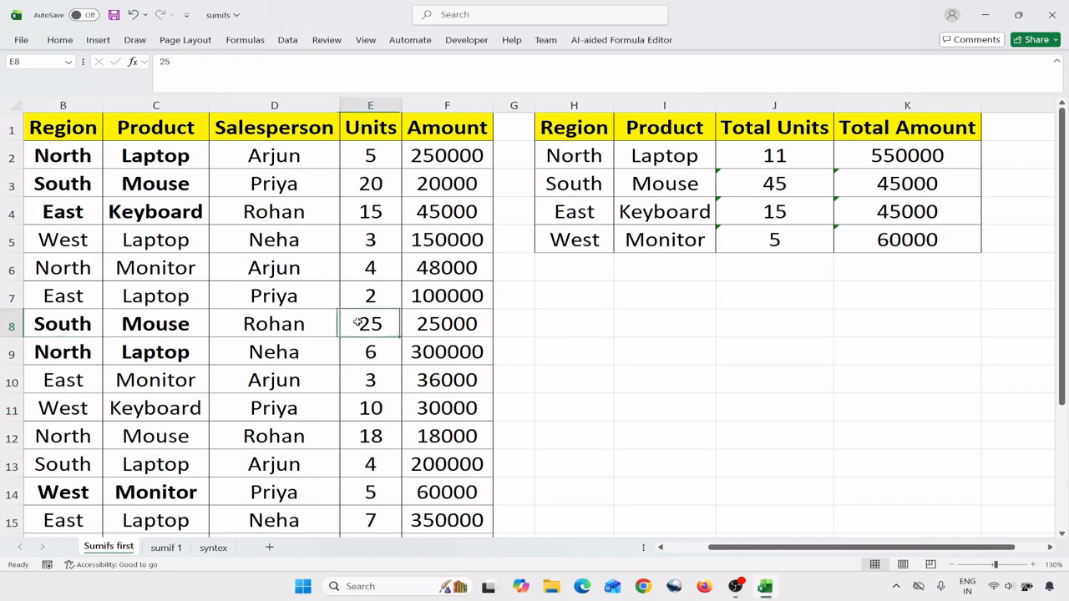
pyautogui.click(156, 182)
pyautogui.click(371, 180)
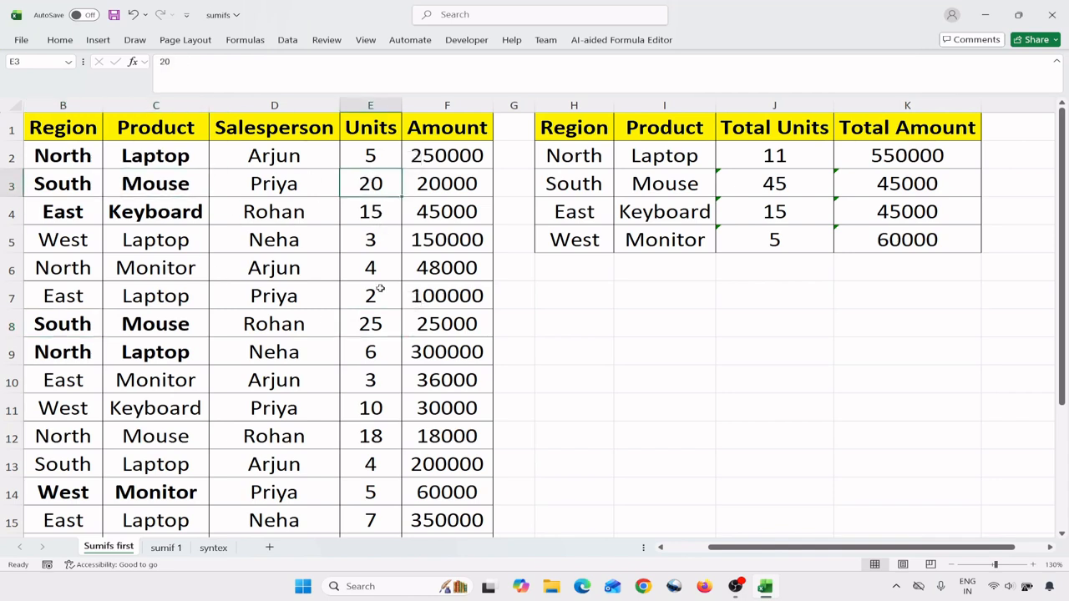
pyautogui.click(790, 186)
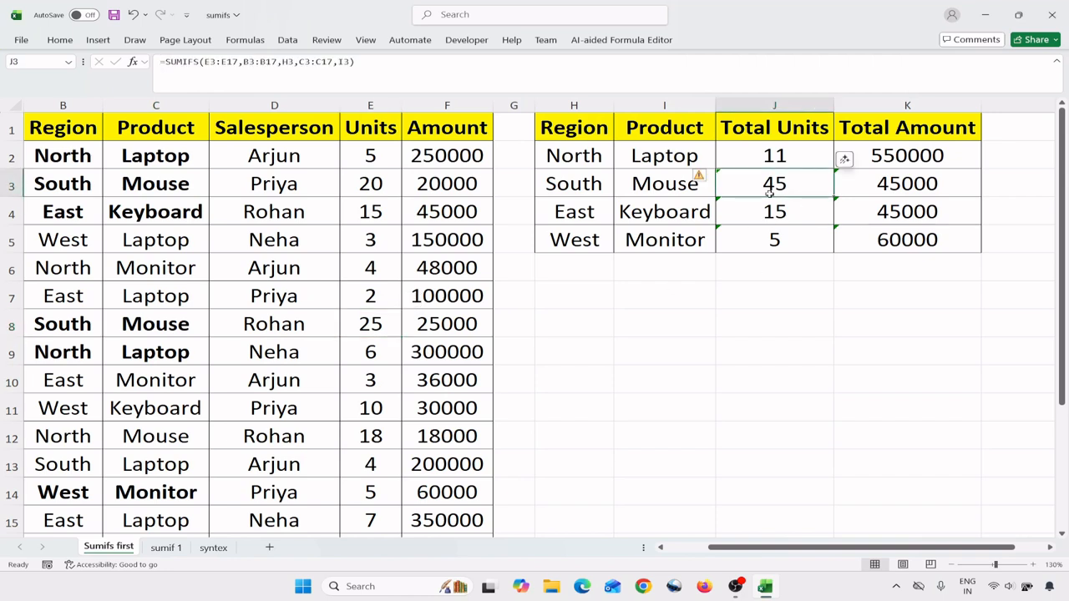
# Check the South–Mouse Total Amount by selecting the matching source amounts in F3 and F8 together.
pyautogui.click(377, 182)
pyautogui.click(446, 183)
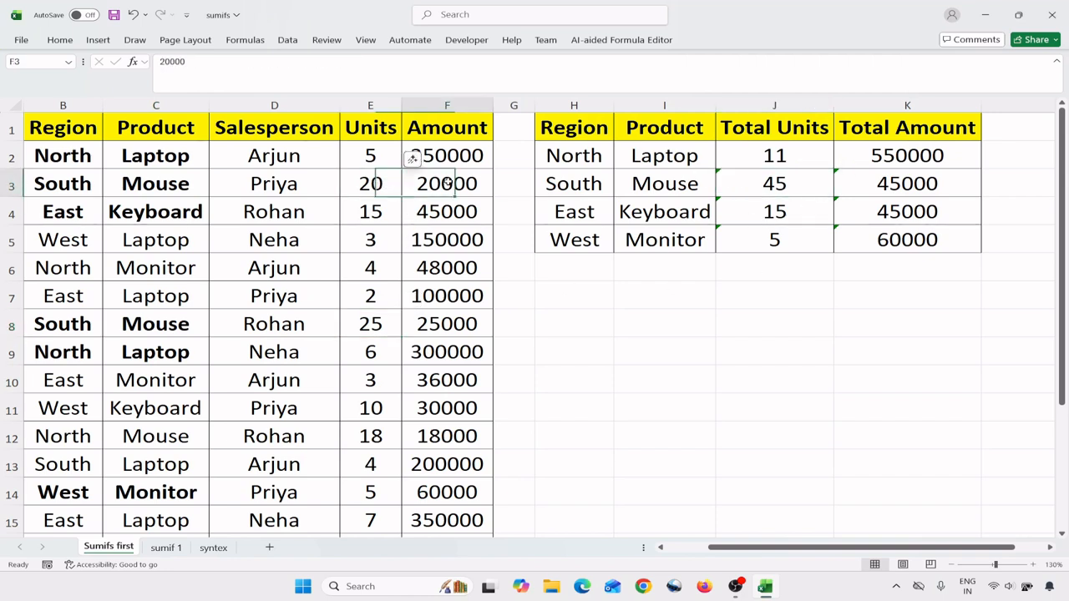
pyautogui.keyDown('ctrl'); pyautogui.click(441, 326); pyautogui.keyUp('ctrl')
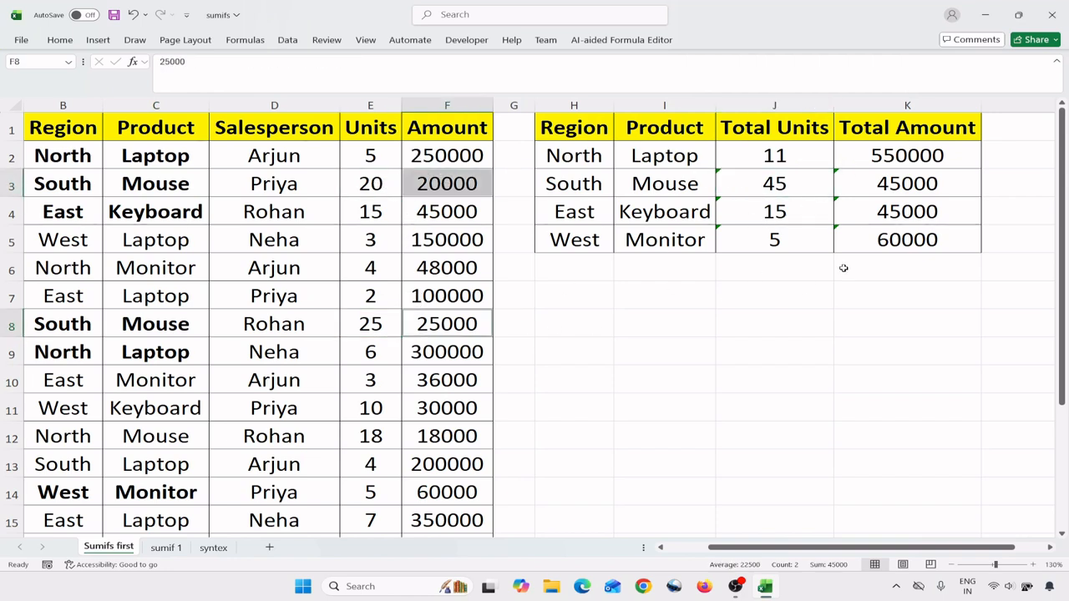
# Check the West–Monitor Total Amount in K5 against the matching source amount in F14.
pyautogui.click(900, 188)
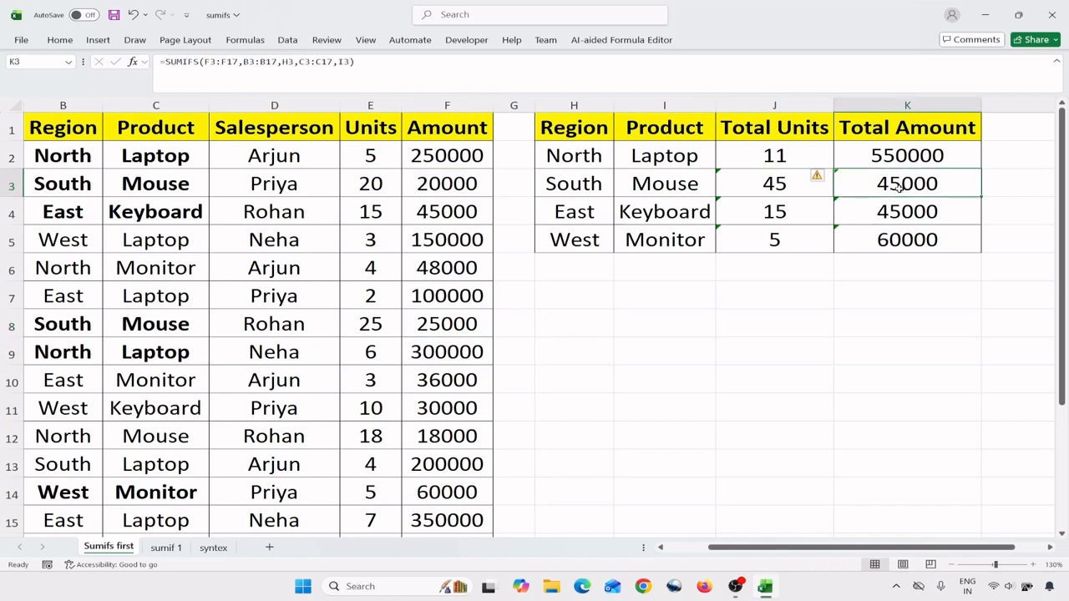
pyautogui.click(578, 243)
pyautogui.click(655, 240)
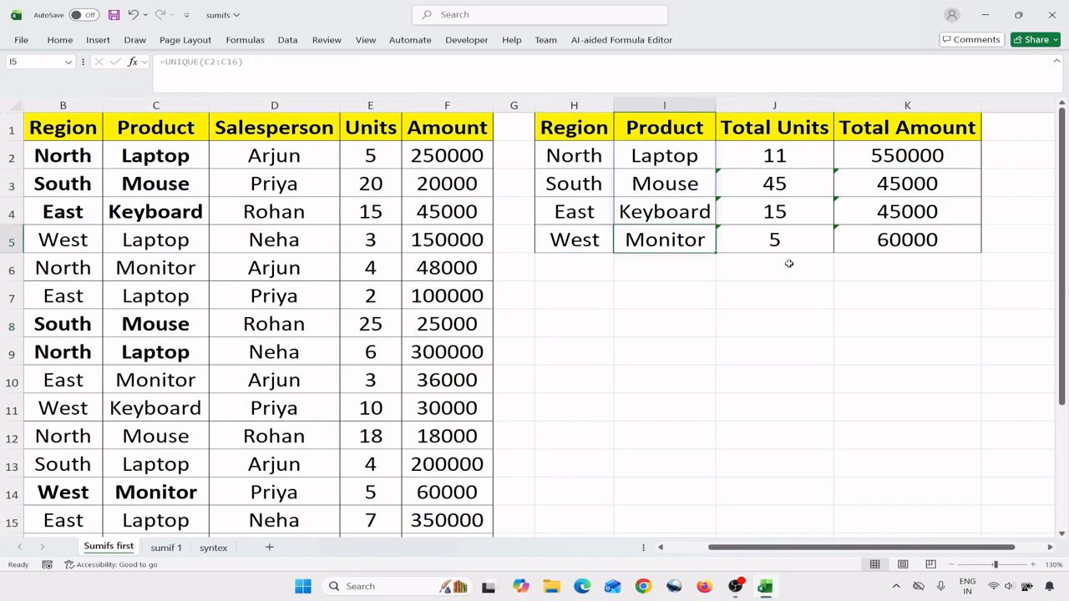
pyautogui.click(925, 234)
pyautogui.scroll(-1, 276, 369)
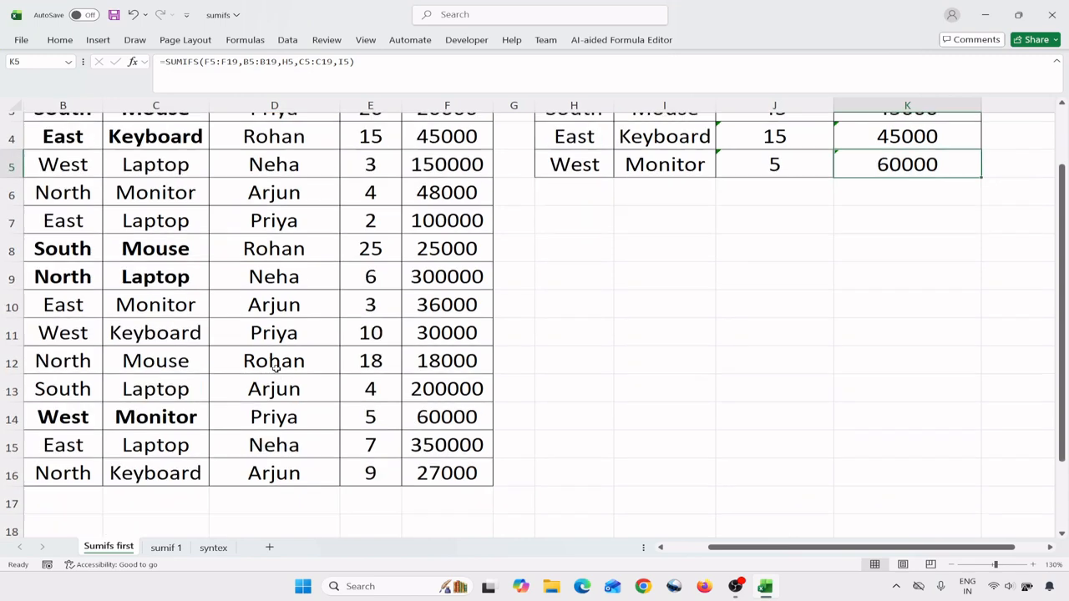
pyautogui.click(439, 407)
pyautogui.scroll(1, 640, 399)
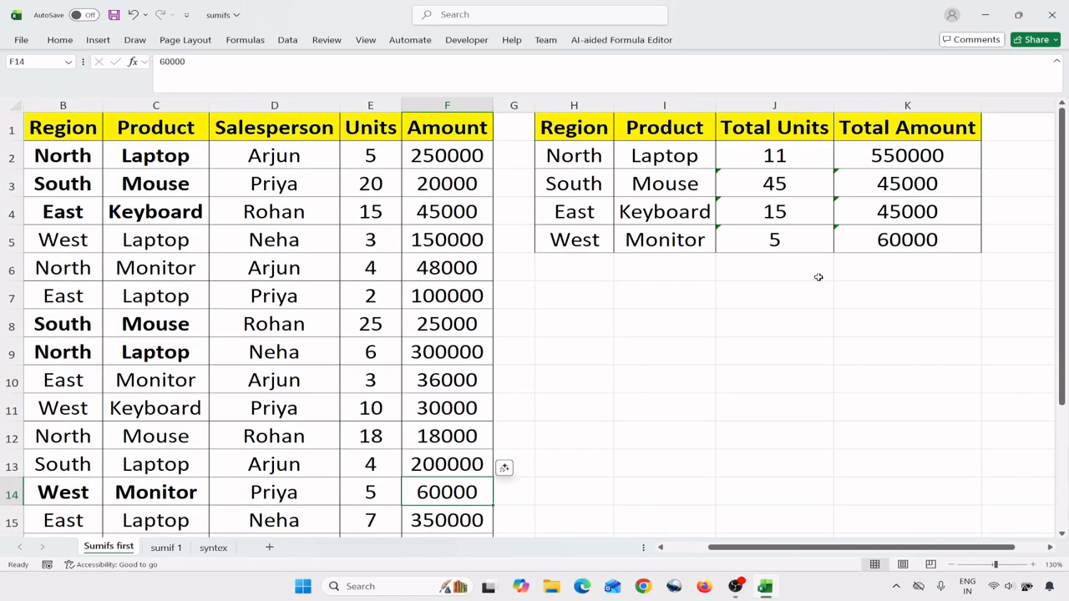
# Check the North–Laptop Total Amount in K2 by selecting the matching source amounts in F2 and F9 together.
pyautogui.click(916, 161)
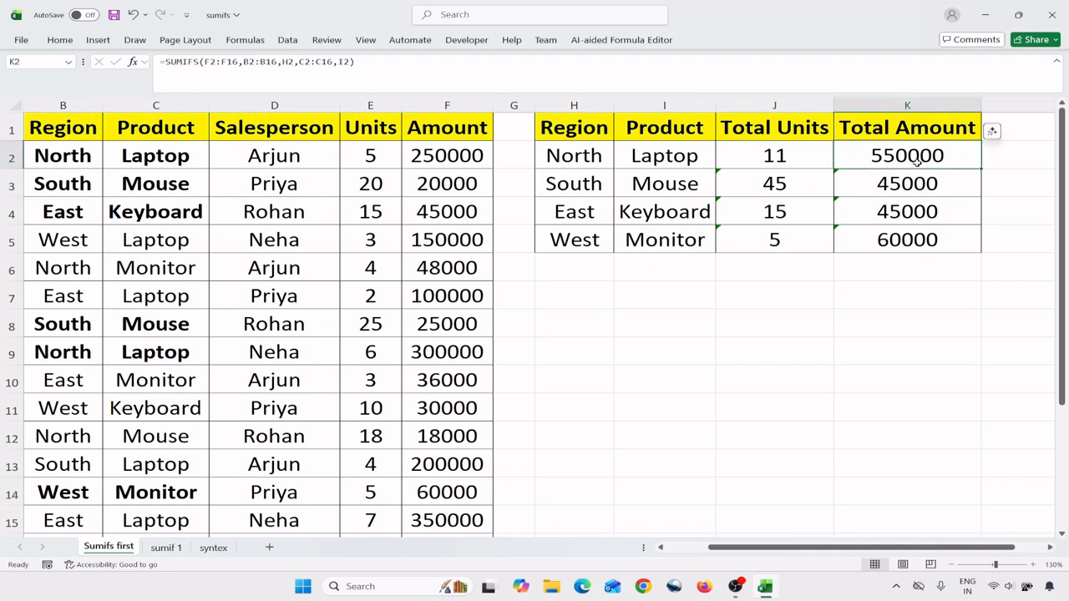
pyautogui.click(435, 155)
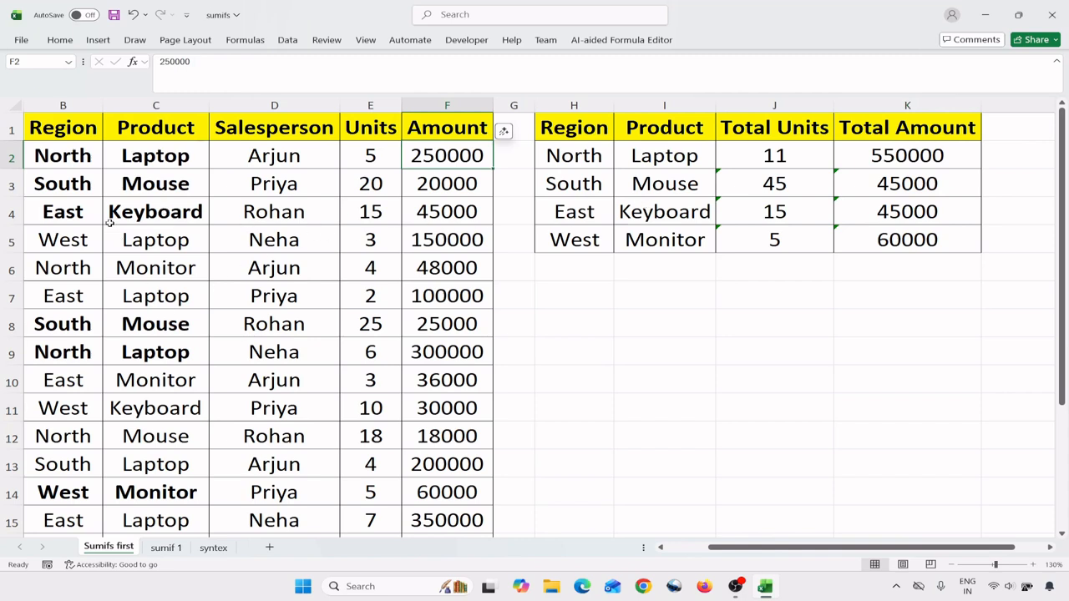
pyautogui.keyDown('ctrl'); pyautogui.click(444, 353); pyautogui.keyUp('ctrl')
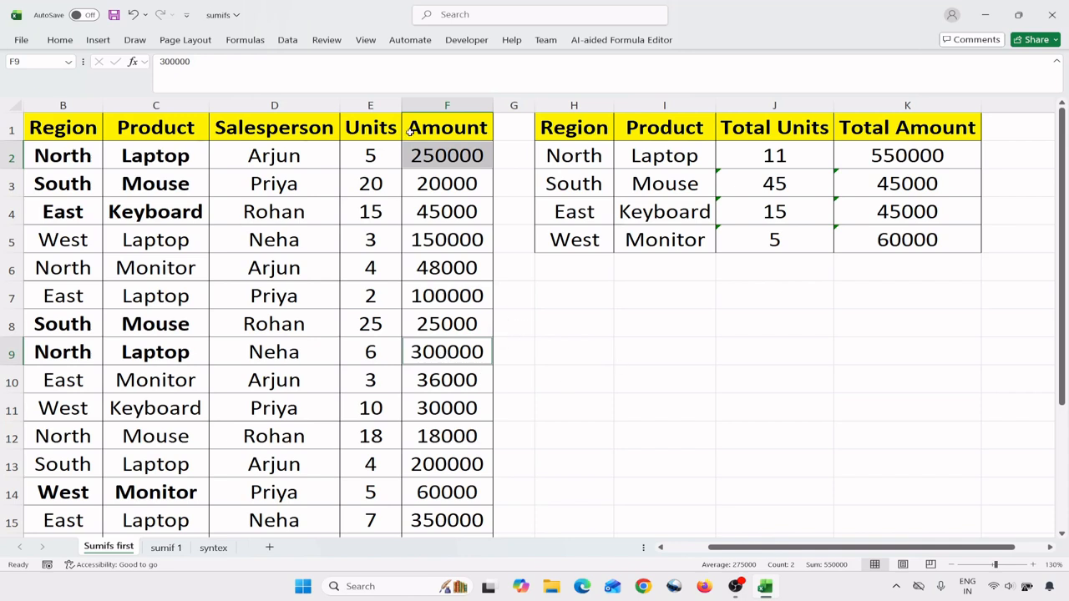
pyautogui.click(916, 163)
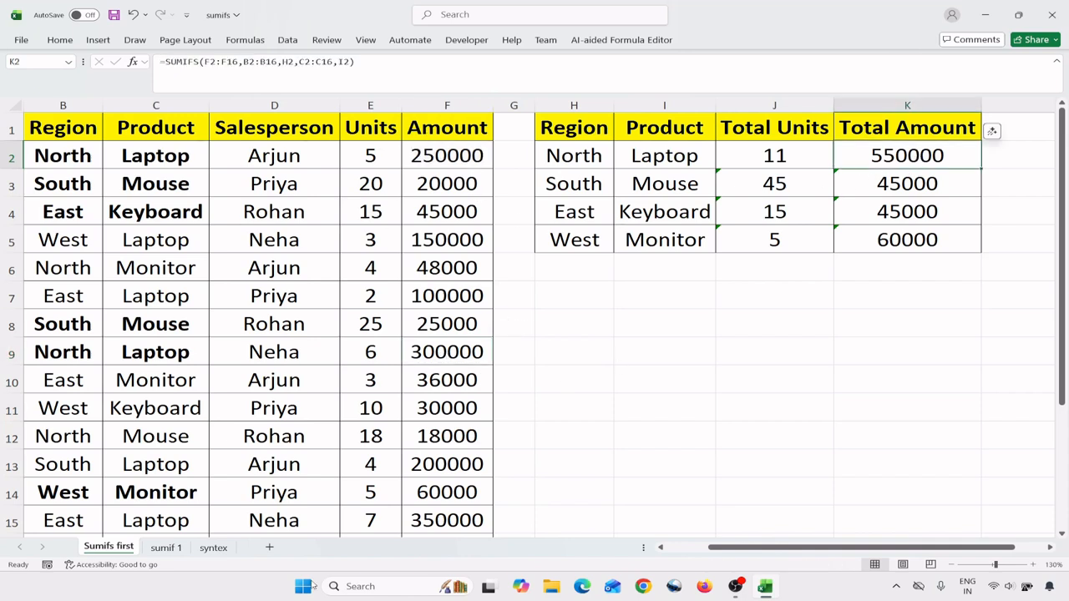